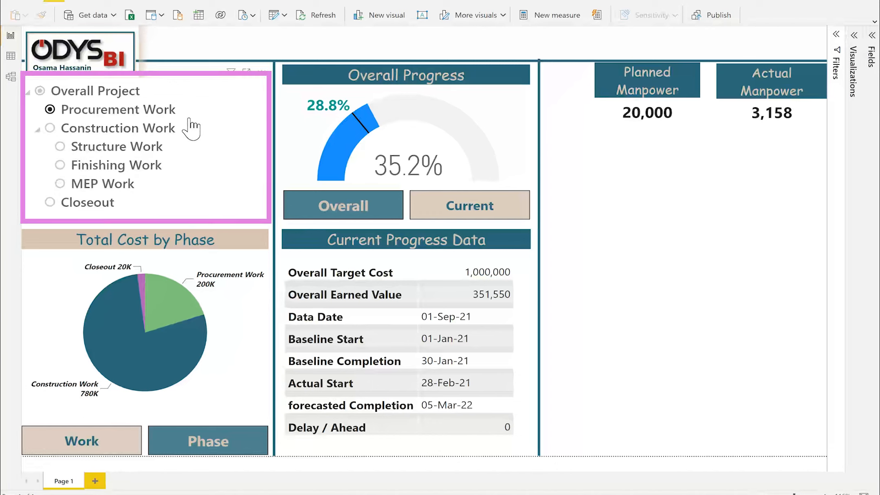
Preview the finished dashboard by switching the progress view to Current and choosing Finishing Work in the project hierarchy
{"action": "left_click", "coordinate": [437, 203]}
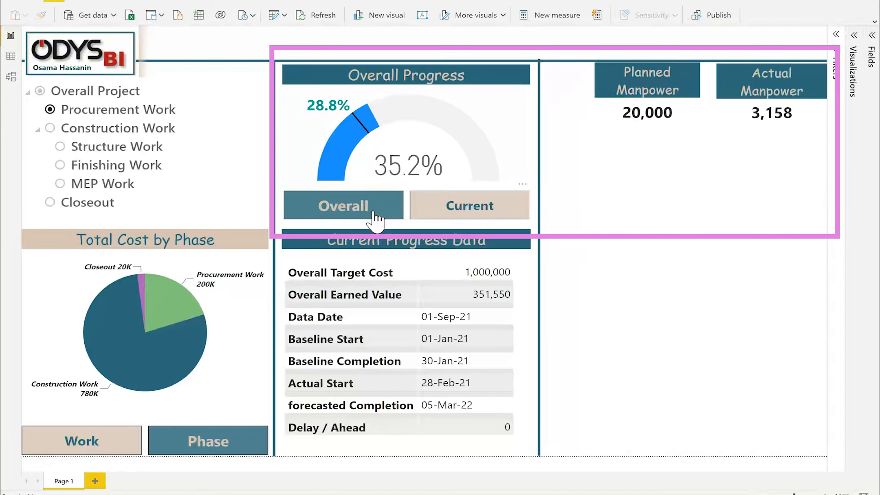
{"action": "left_click", "coordinate": [465, 208]}
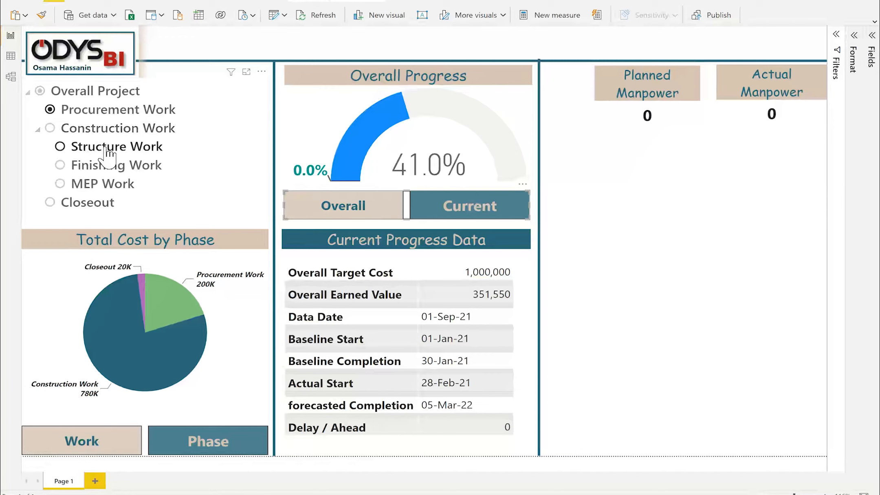
{"action": "left_click", "coordinate": [105, 164]}
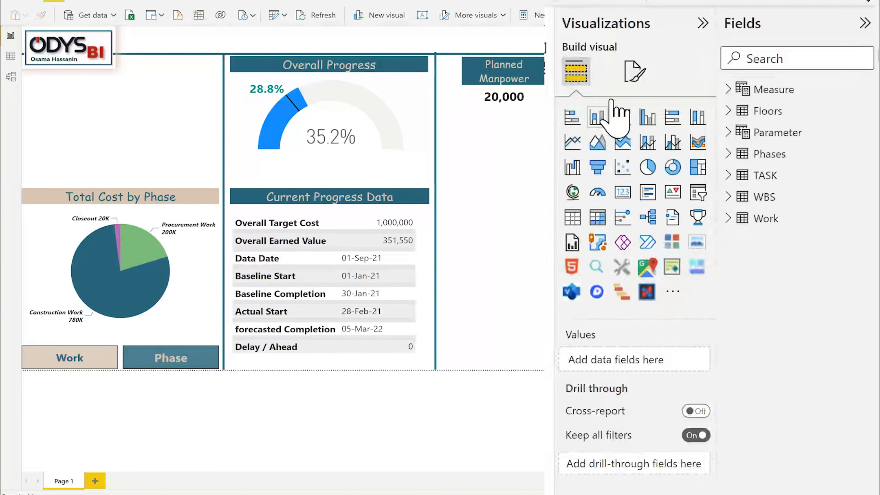
Search the marketplace visuals for "Hie" and import the HierarchySlicer visual by DataScenarios into the report
{"action": "left_click", "coordinate": [674, 295]}
{"action": "left_click", "coordinate": [726, 301]}
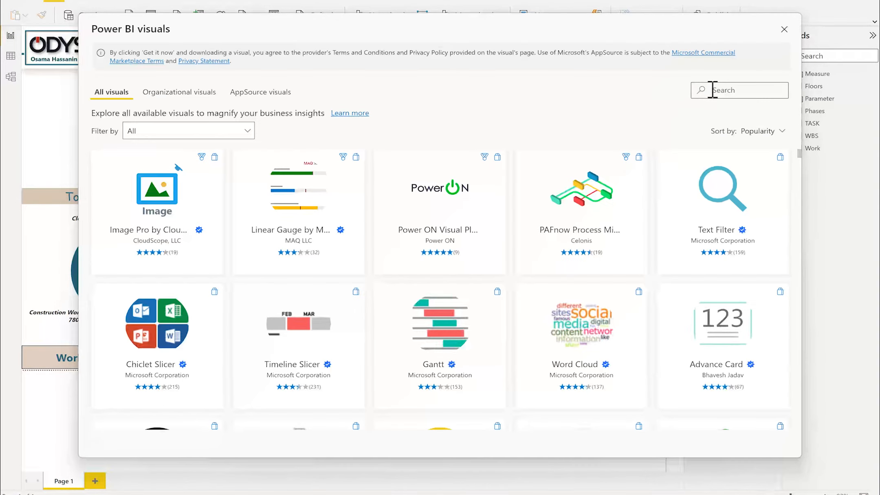
{"action": "left_click", "coordinate": [713, 89]}
{"action": "type", "text": "Hie"}
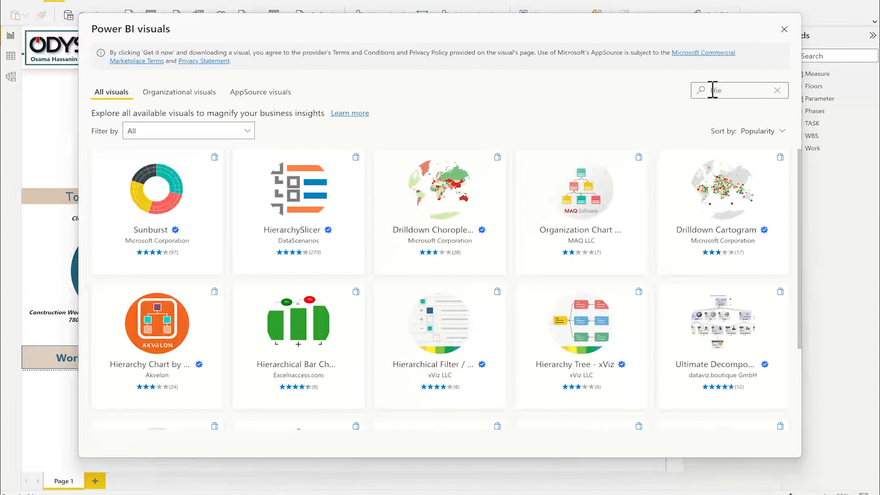
{"action": "left_click", "coordinate": [300, 205]}
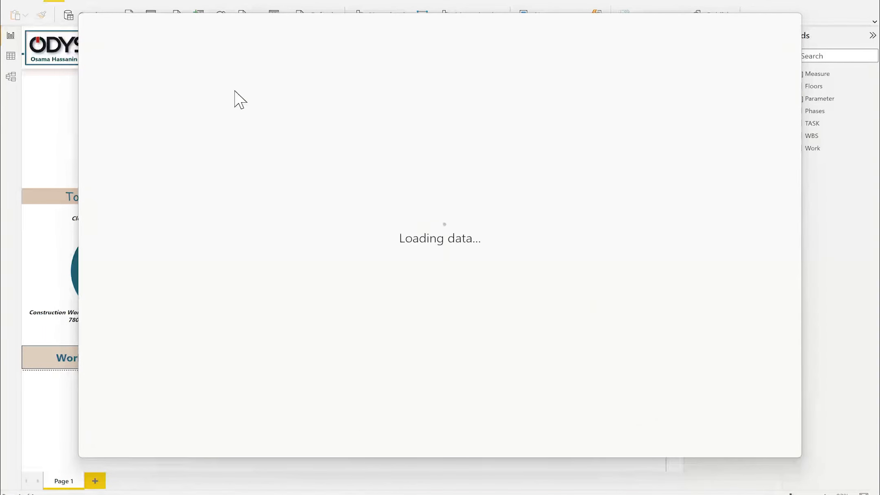
{"action": "left_click", "coordinate": [151, 179]}
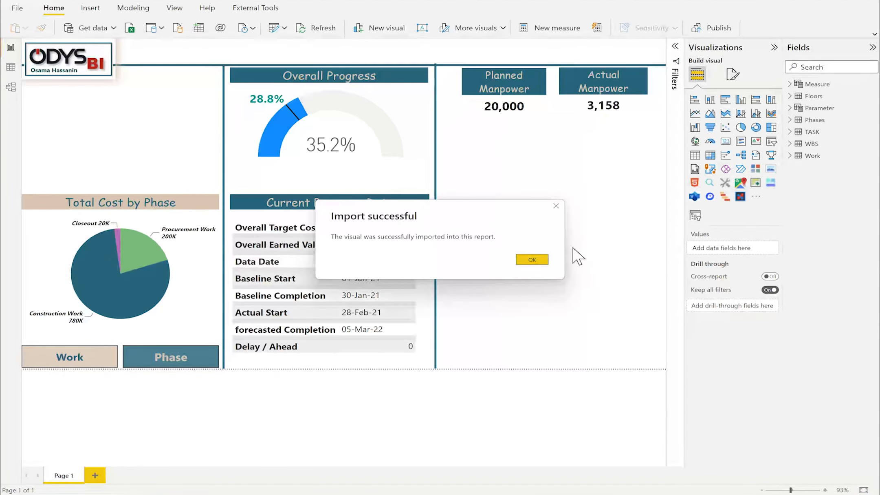
{"action": "left_click", "coordinate": [537, 261]}
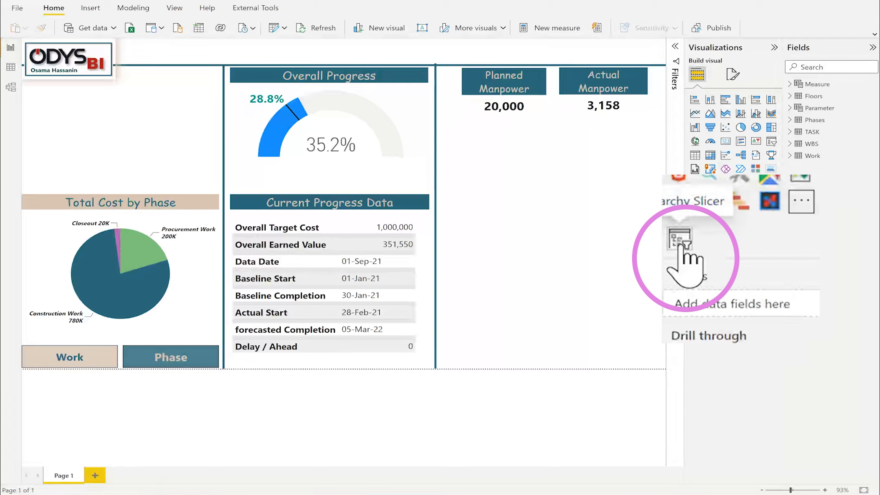
Add a Hierarchy Slicer to the empty area beneath the manpower cards and assign it the Phase field from the Phases table
{"action": "left_click", "coordinate": [681, 246]}
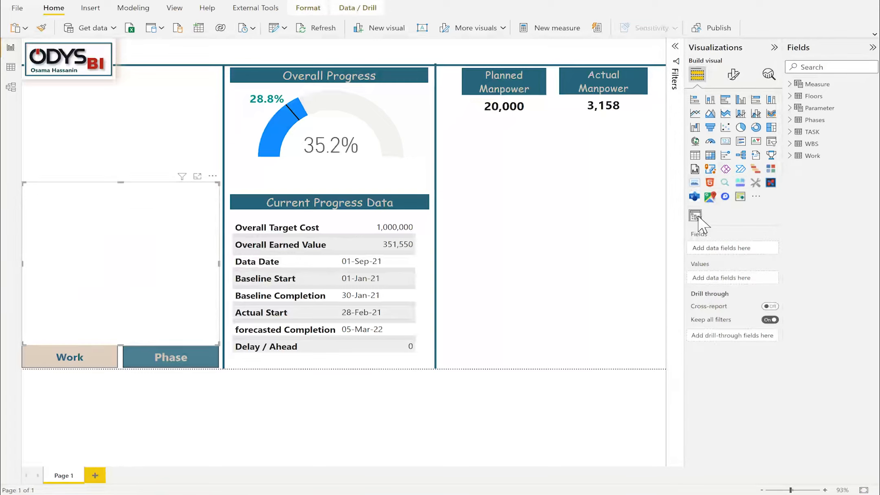
{"action": "left_click_drag", "start_coordinate": [59, 191], "coordinate": [512, 261]}
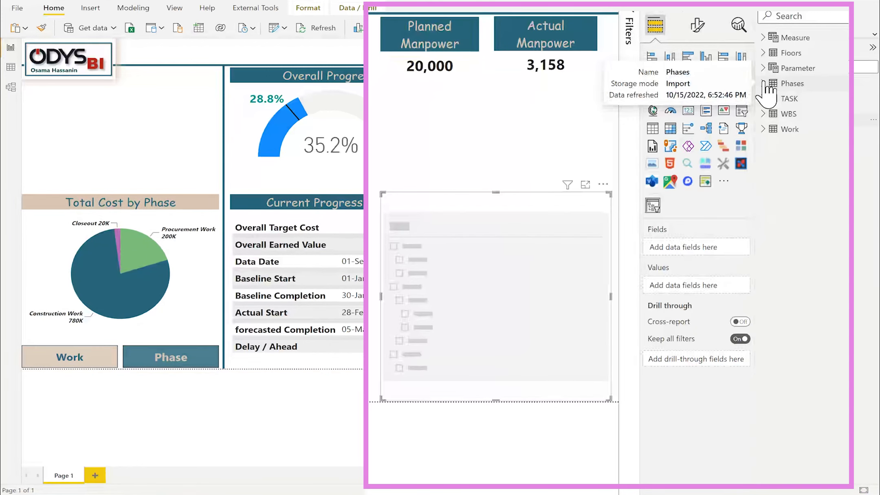
{"action": "left_click", "coordinate": [763, 114]}
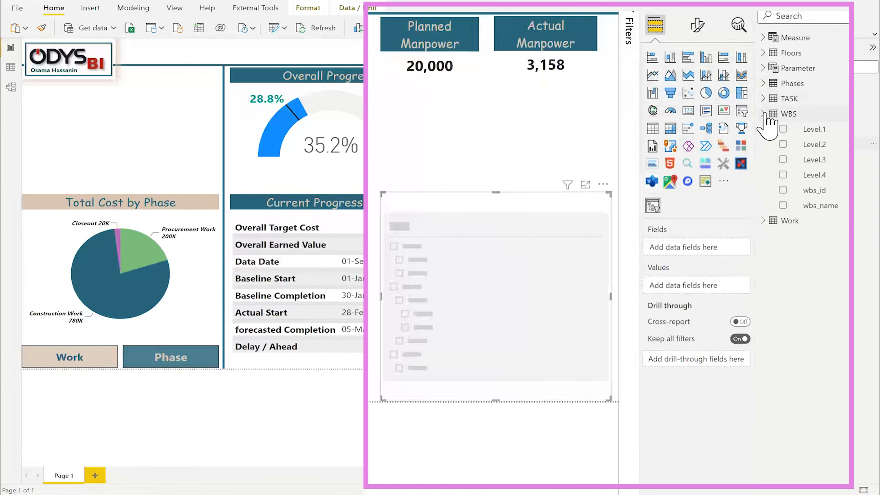
{"action": "left_click", "coordinate": [763, 84]}
{"action": "left_click_drag", "start_coordinate": [815, 129], "coordinate": [699, 251]}
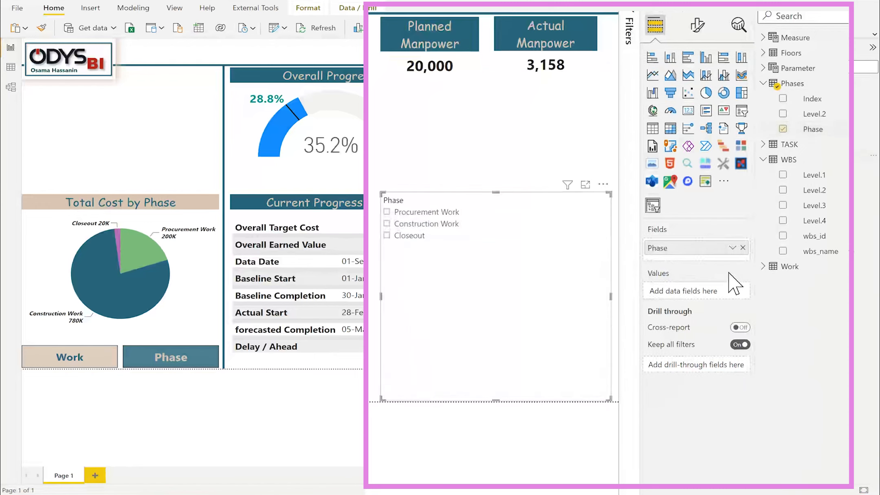
Add the Work field from the Work table beneath Phase in the slicer and expand all three phases
{"action": "left_click", "coordinate": [764, 266]}
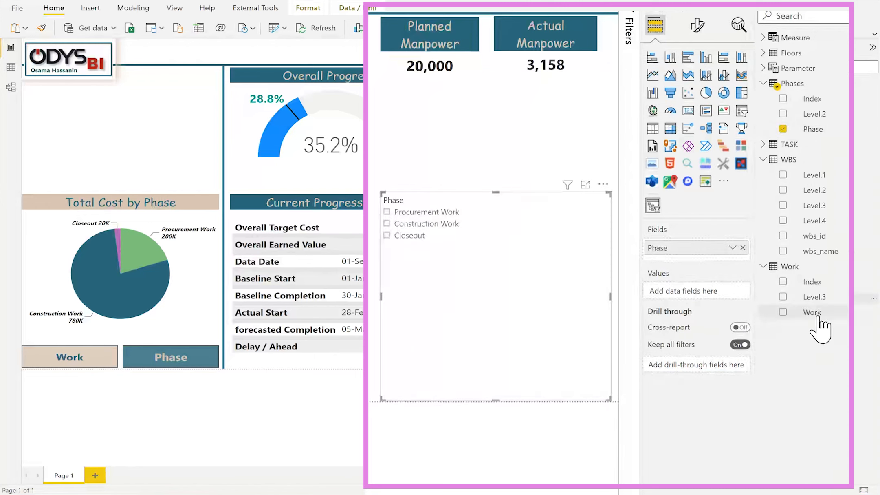
{"action": "left_click_drag", "start_coordinate": [812, 312], "coordinate": [691, 264]}
{"action": "left_click_drag", "start_coordinate": [792, 318], "coordinate": [691, 264]}
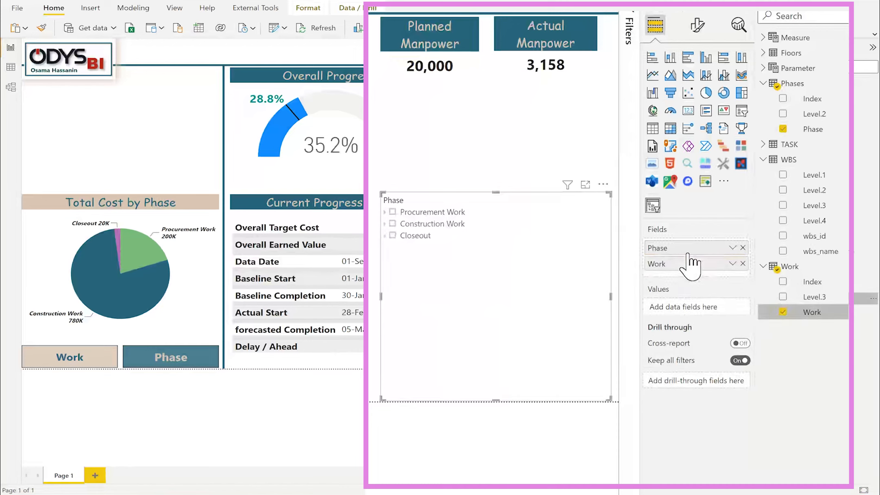
{"action": "left_click", "coordinate": [385, 211]}
{"action": "left_click", "coordinate": [385, 235]}
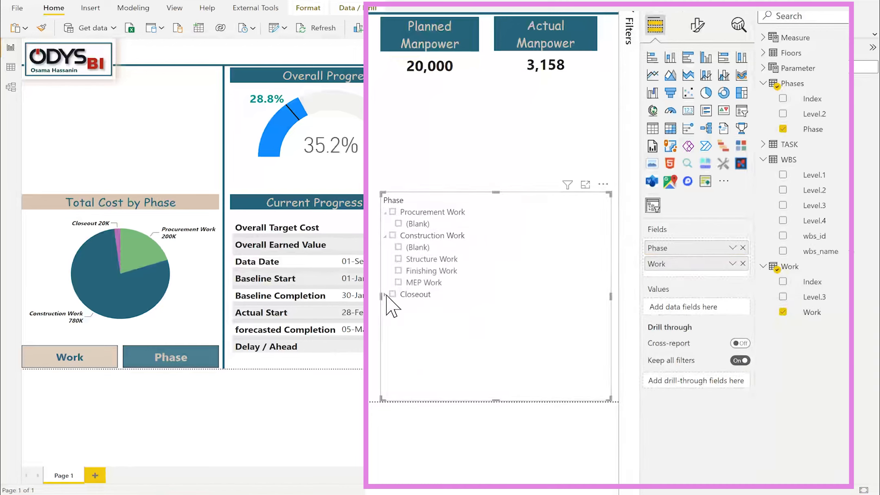
{"action": "left_click", "coordinate": [385, 294]}
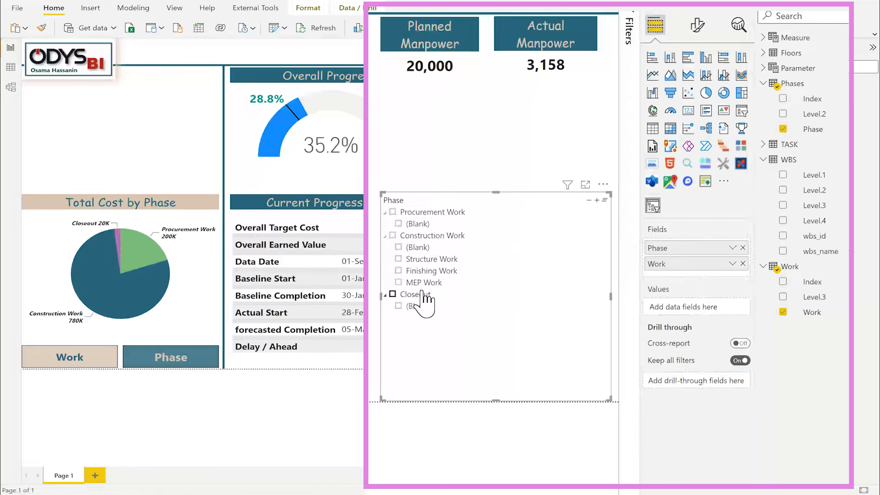
Set the slicer's Hide Members selection control to Empty
{"action": "left_click", "coordinate": [698, 26]}
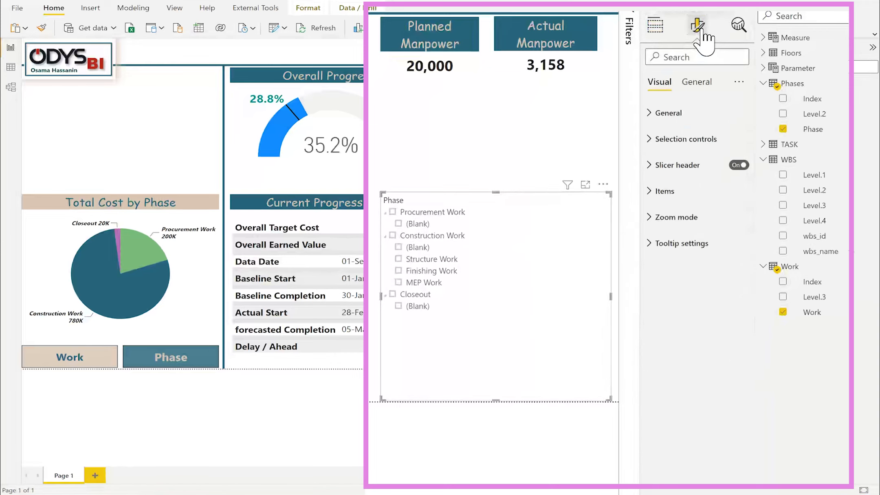
{"action": "left_click", "coordinate": [654, 139]}
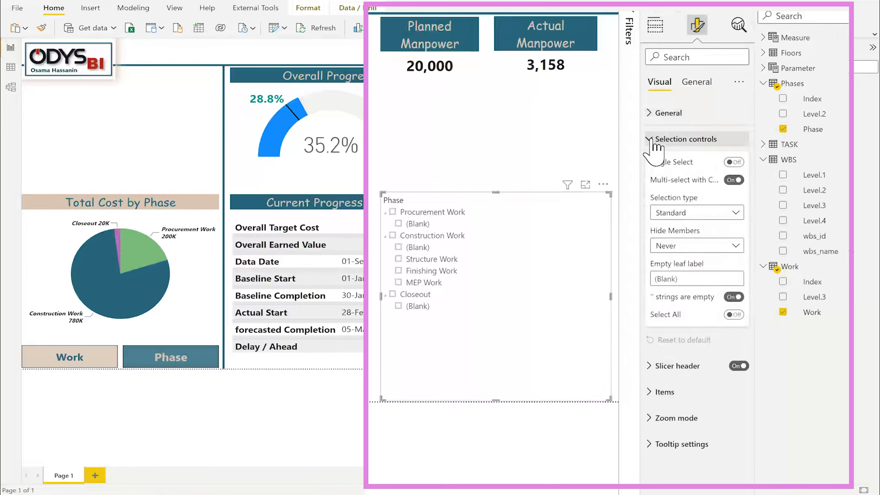
{"action": "left_click", "coordinate": [700, 249]}
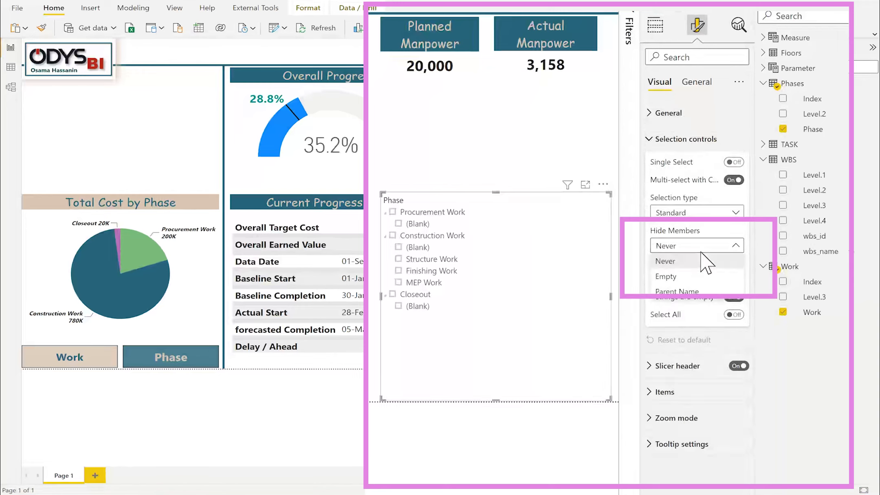
{"action": "left_click", "coordinate": [687, 279]}
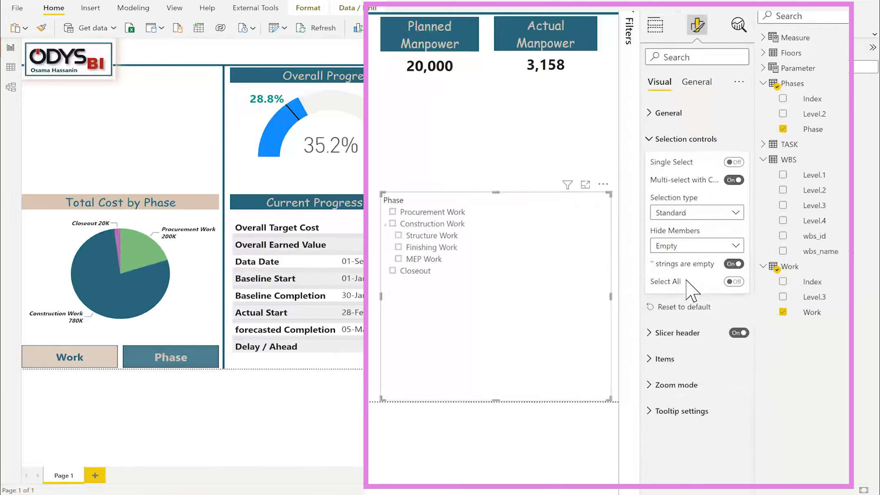
Enable Single Select for the slicer and test it by choosing Construction Work and Closeout
{"action": "left_click", "coordinate": [733, 162]}
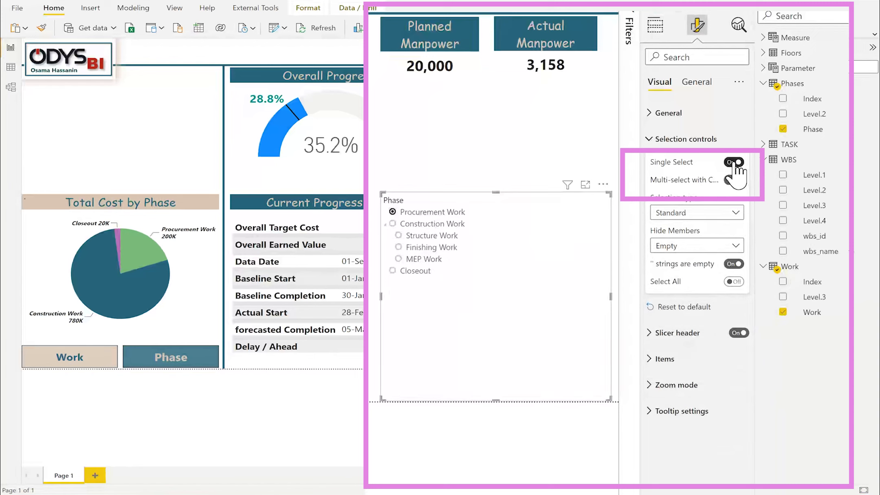
{"action": "left_click", "coordinate": [392, 223]}
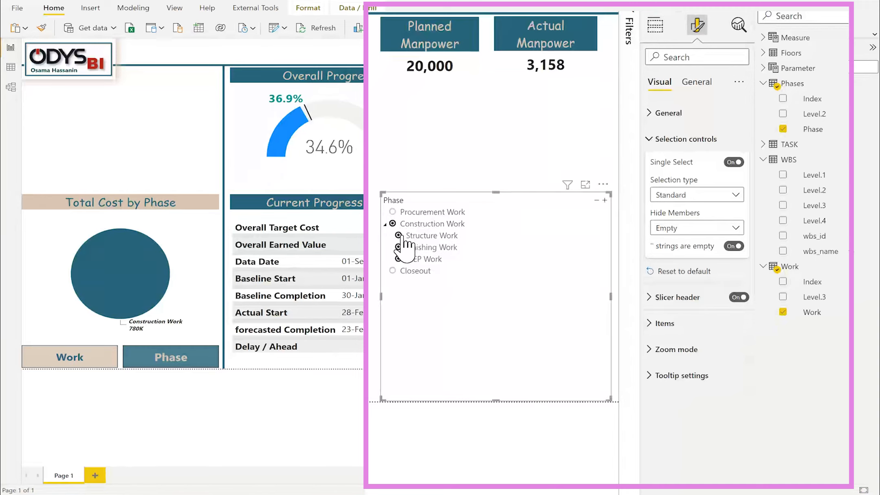
{"action": "left_click", "coordinate": [393, 270]}
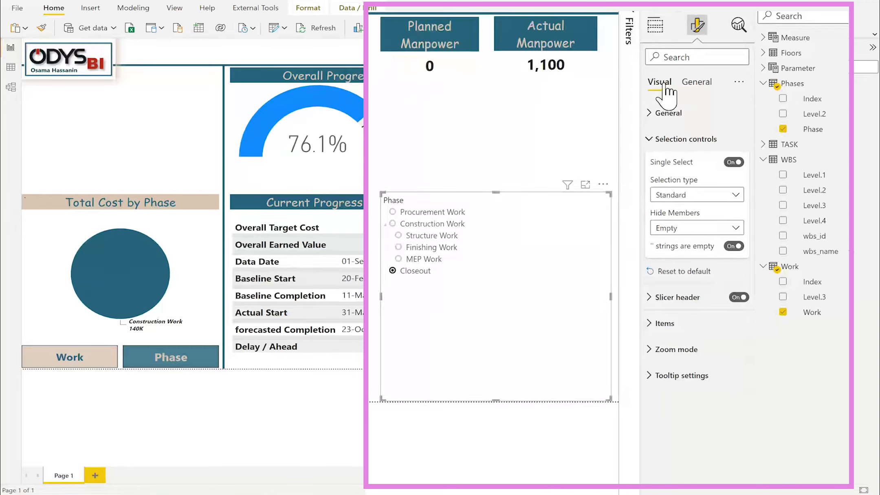
Find the size options in the slicer's formatting and set the items' text size to 20 pt
{"action": "left_click", "coordinate": [691, 57]}
{"action": "type", "text": "size"}
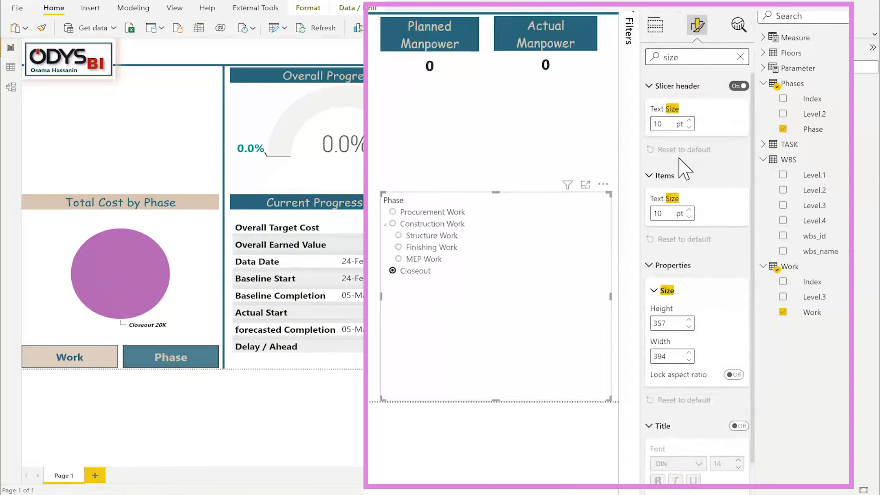
{"action": "left_click_drag", "start_coordinate": [670, 214], "coordinate": [641, 218]}
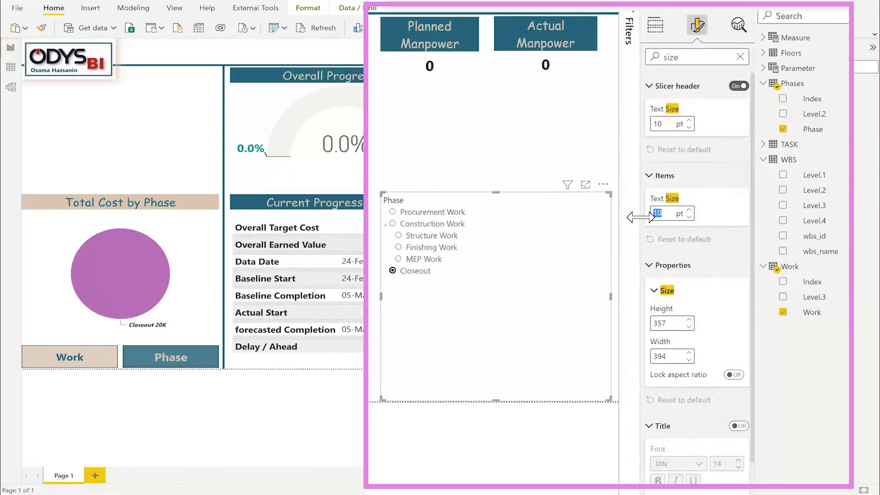
{"action": "type", "text": "20"}
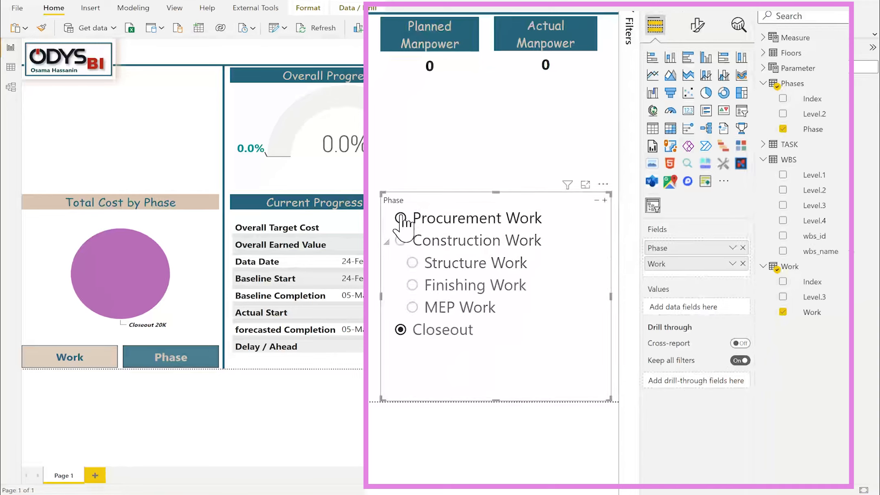
Create a calculated column in the WBS table with the formula Over = "Overall"
{"action": "left_click", "coordinate": [789, 160]}
{"action": "left_click", "coordinate": [277, 36]}
{"action": "type", "text": "Over= \"Overall"}
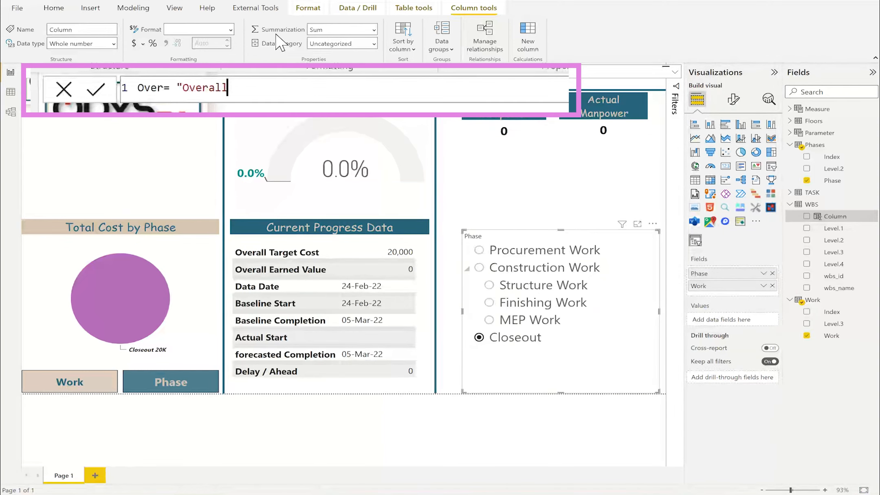
{"action": "type", "text": "\""}
{"action": "key", "text": "Return"}
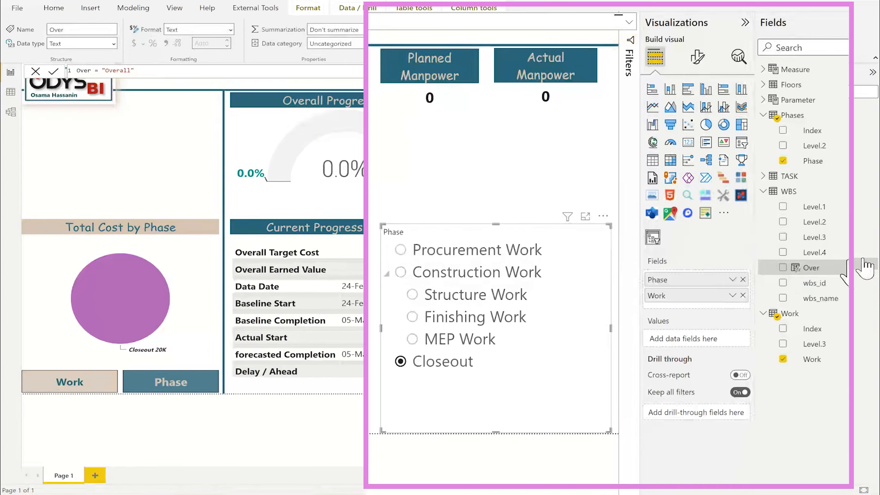
Place the Over field above Phase as the slicer's top level and expand Overall and Construction Work
{"action": "left_click_drag", "start_coordinate": [825, 266], "coordinate": [699, 282]}
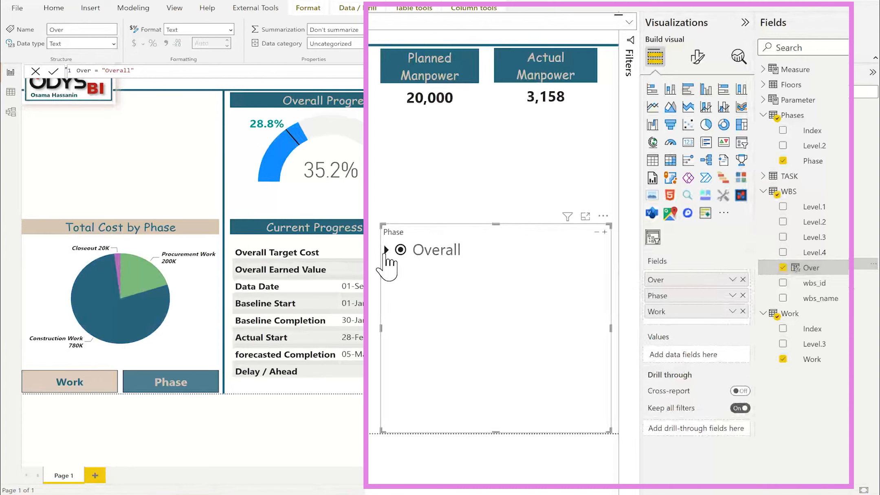
{"action": "left_click", "coordinate": [386, 252]}
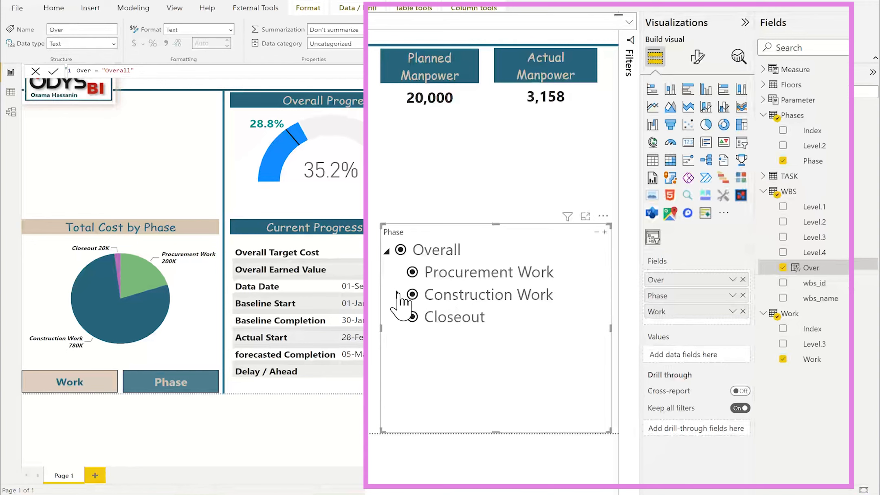
{"action": "left_click", "coordinate": [398, 294]}
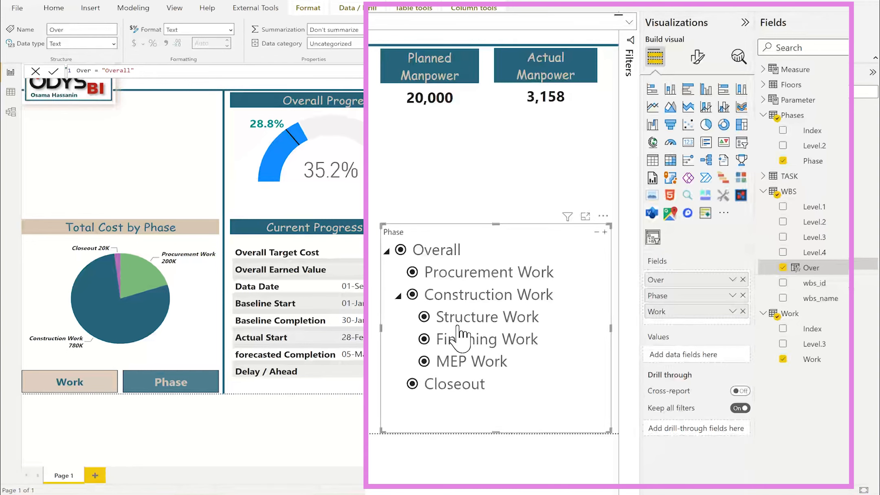
Filter the report by Construction Work and move the slicer to the space beneath the logo
{"action": "left_click", "coordinate": [456, 340]}
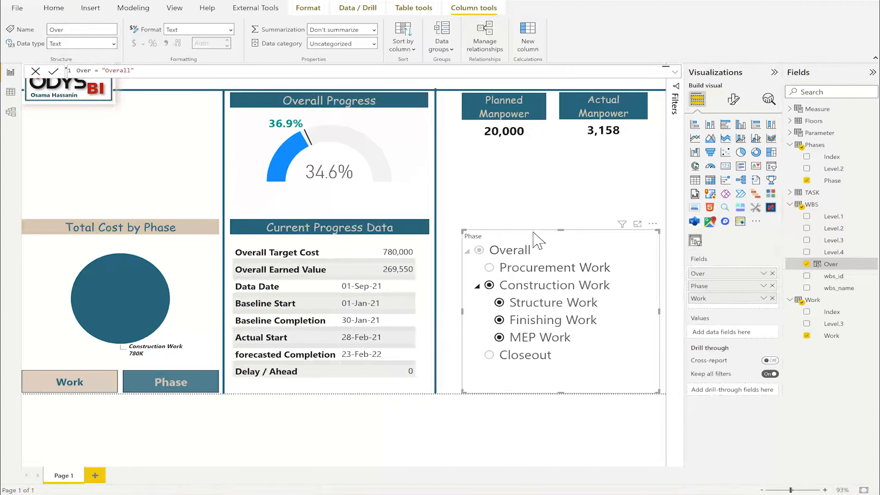
{"action": "left_click_drag", "start_coordinate": [542, 233], "coordinate": [106, 110]}
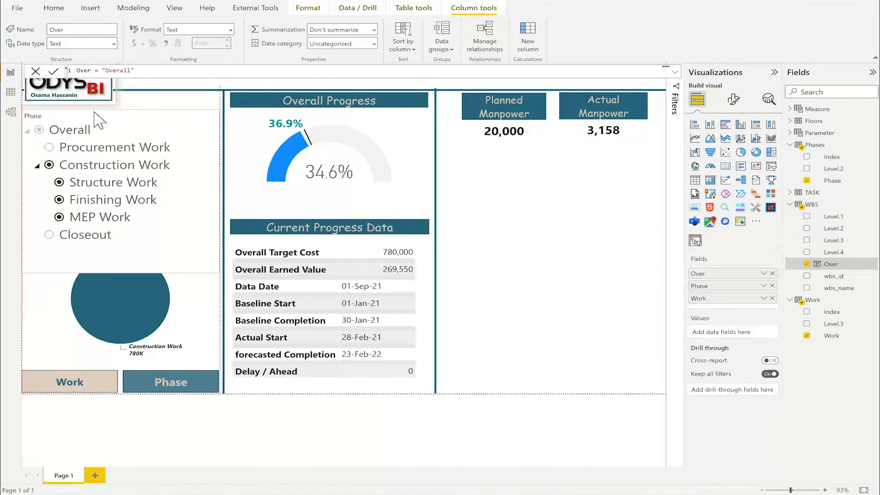
Filter the dashboard by Overall and by Procurement Work to compare its progress and manpower with the project schedule
{"action": "left_click", "coordinate": [75, 132]}
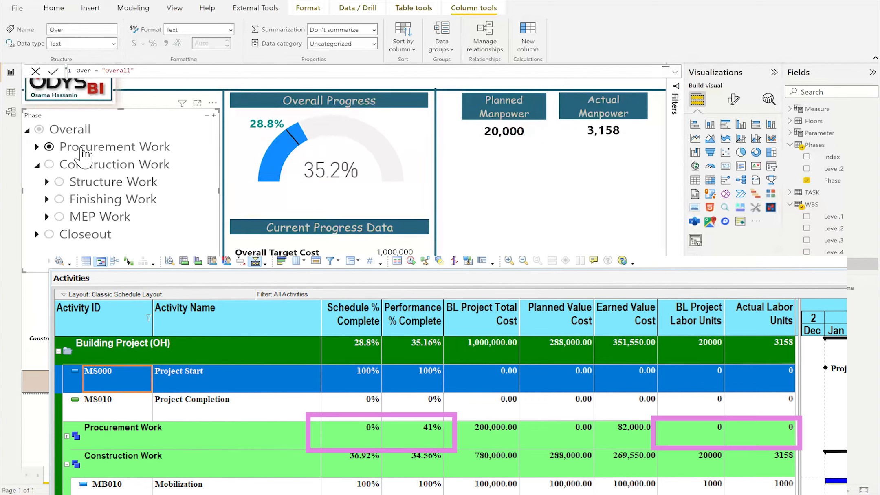
{"action": "left_click", "coordinate": [84, 149]}
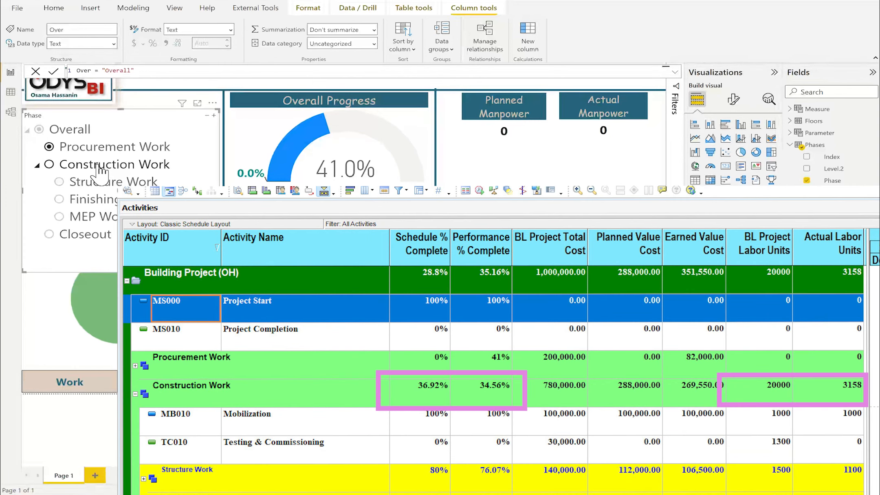
Filter the dashboard by Structure Work and shorten the hierarchy slicer to a height of 258
{"action": "left_click", "coordinate": [99, 168]}
{"action": "left_click", "coordinate": [104, 182]}
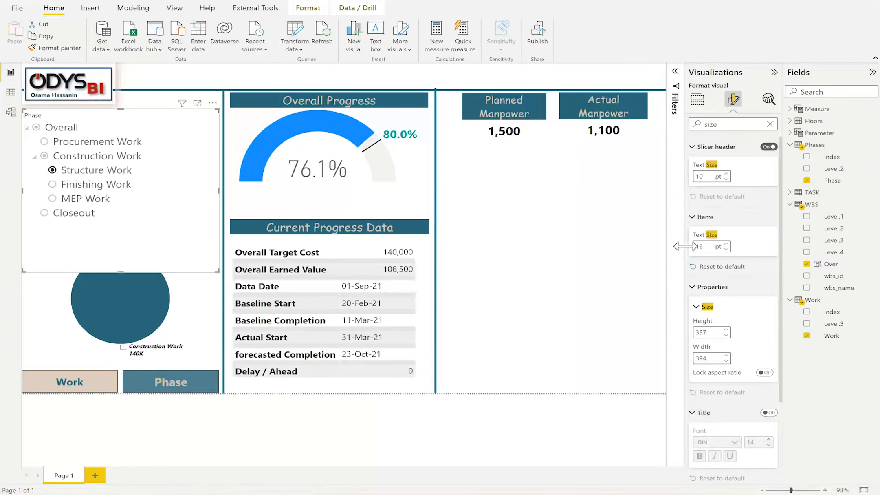
{"action": "left_click_drag", "start_coordinate": [121, 270], "coordinate": [121, 211]}
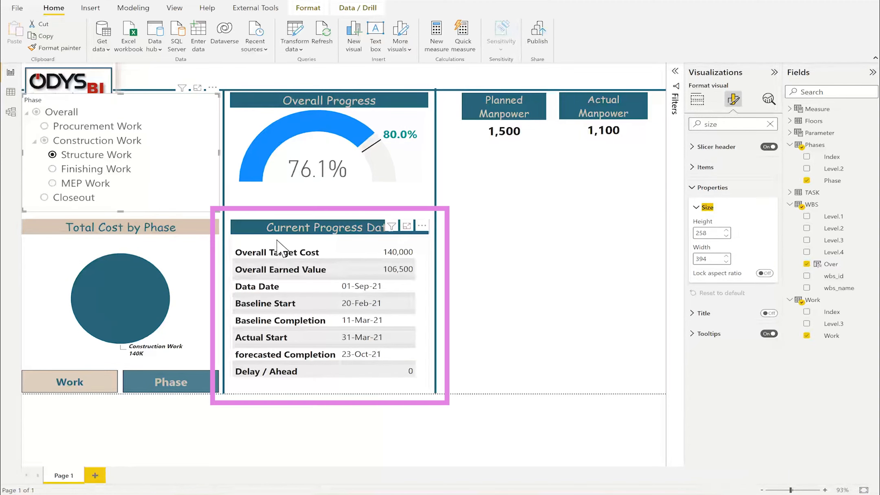
Turn on interaction editing for the slicer and set its interaction with the Current Progress Data table to None
{"action": "left_click", "coordinate": [306, 236]}
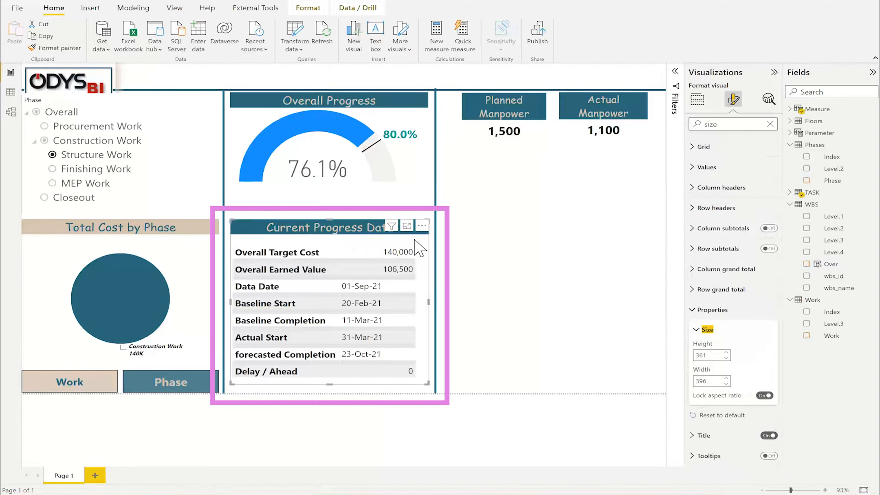
{"action": "left_click", "coordinate": [96, 170]}
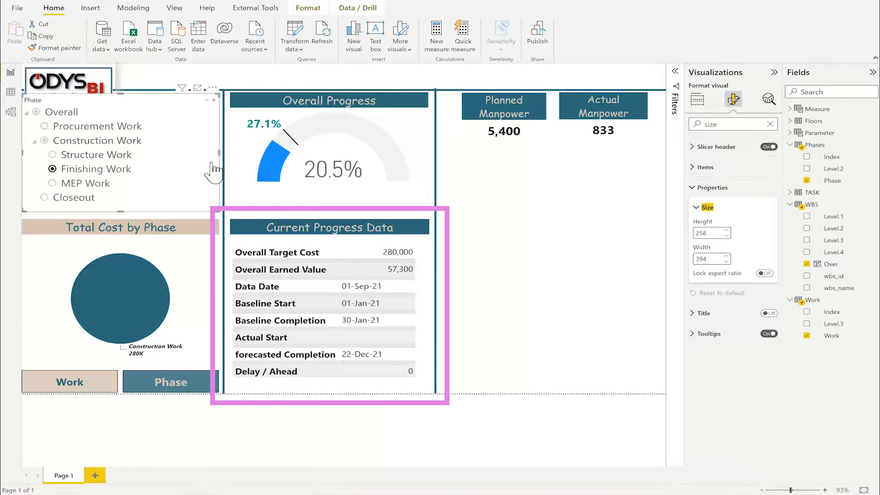
{"action": "left_click", "coordinate": [315, 9]}
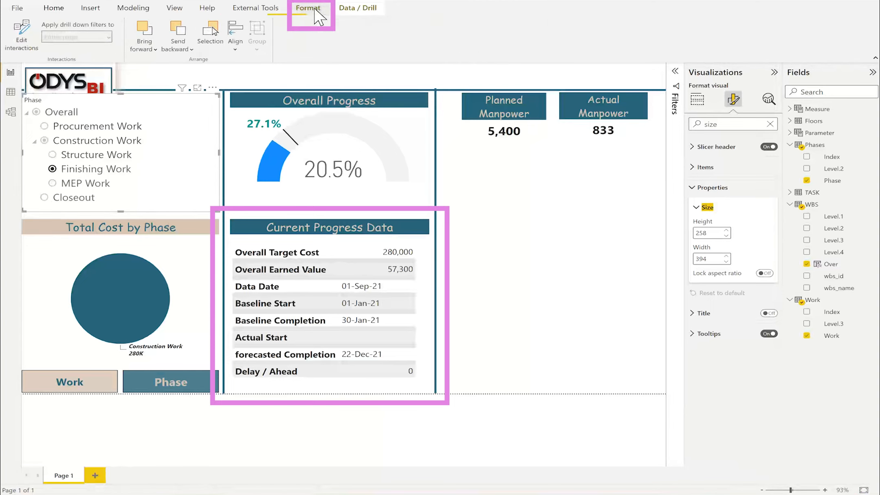
{"action": "left_click", "coordinate": [20, 34]}
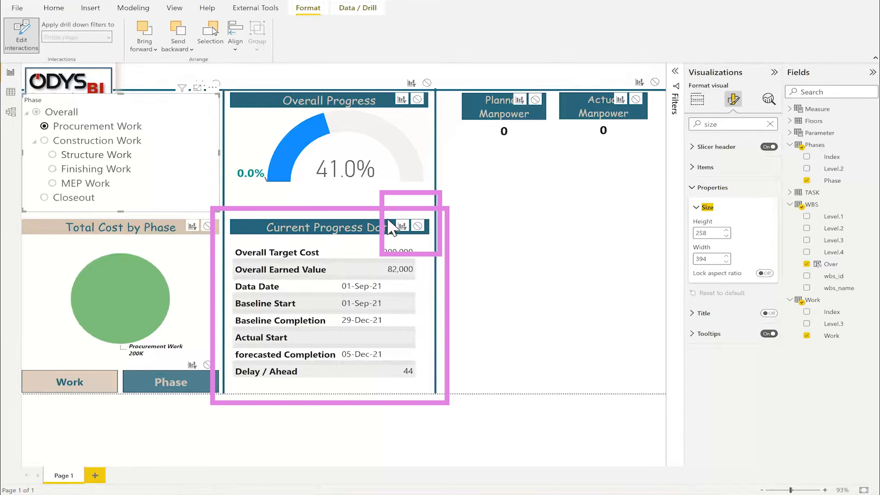
{"action": "left_click", "coordinate": [418, 227]}
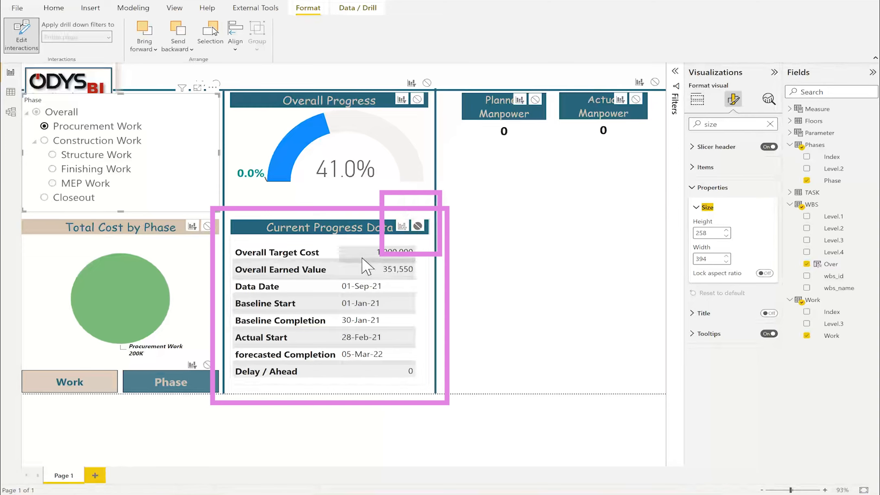
Set the slicer's interaction to None for both the Total Cost by Phase and Total Cost by Work pie charts
{"action": "left_click", "coordinate": [100, 154]}
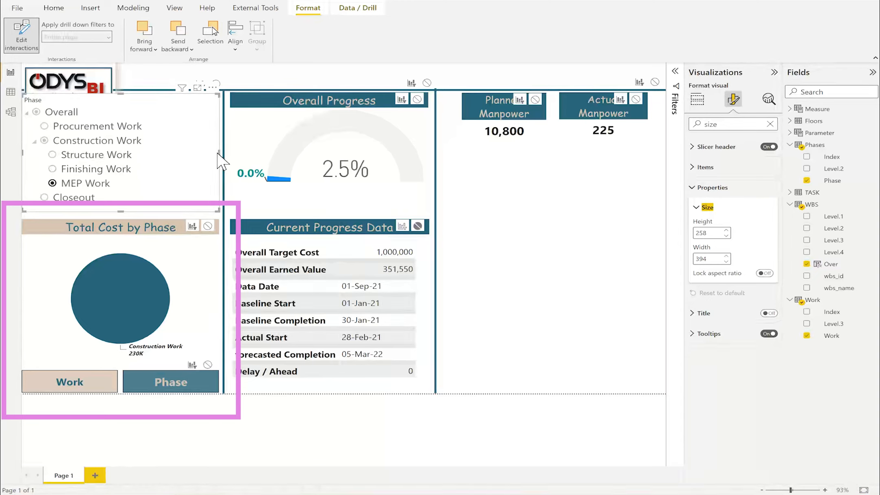
{"action": "left_click", "coordinate": [207, 226]}
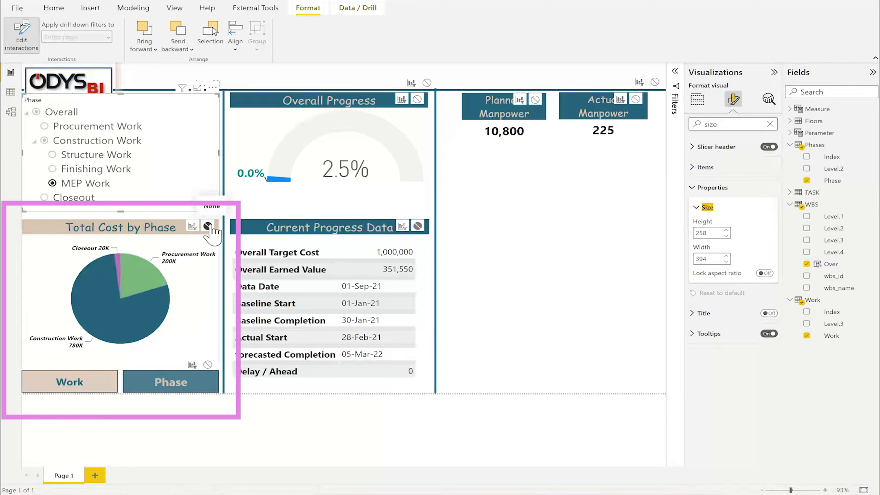
{"action": "left_click", "coordinate": [86, 385]}
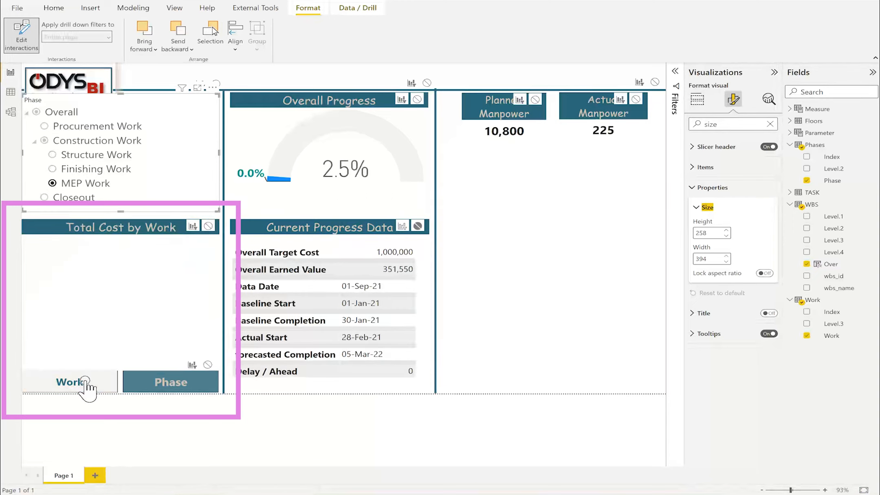
{"action": "left_click", "coordinate": [208, 226]}
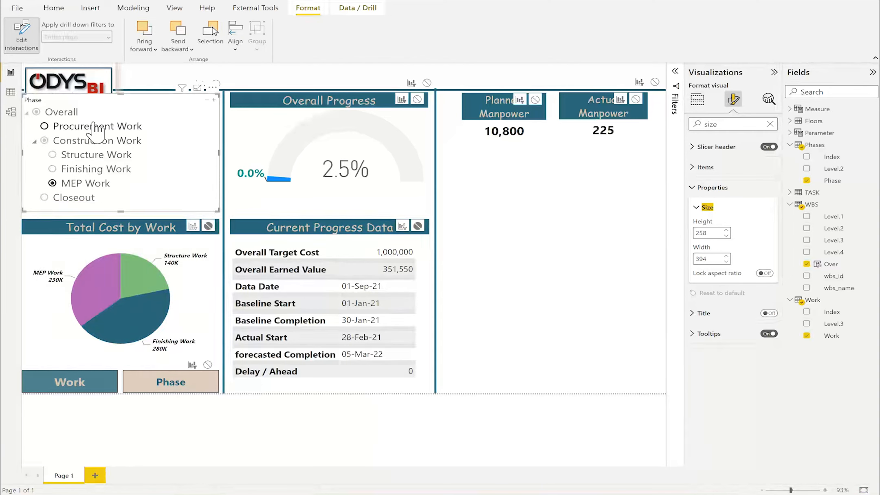
Copy the Overall Progress gauge together with the Planned Manpower and Actual Manpower cards and paste them on the page
{"action": "left_click", "coordinate": [304, 111]}
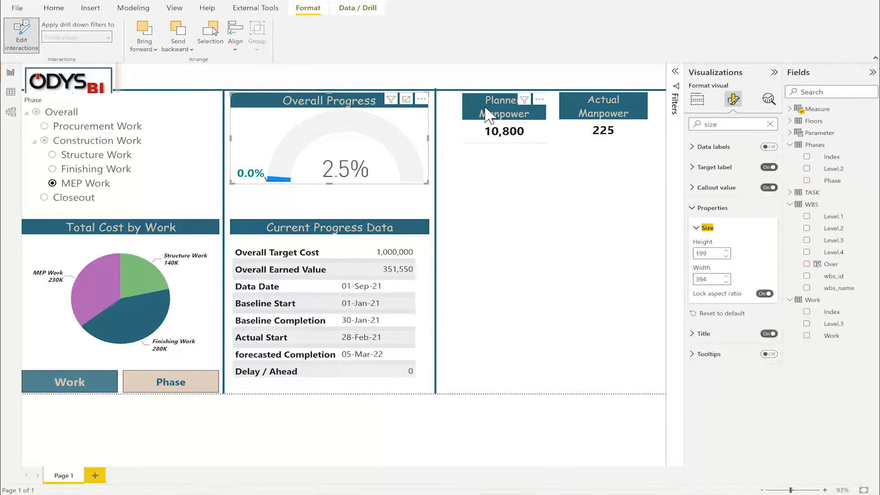
{"action": "left_click", "coordinate": [502, 119]}
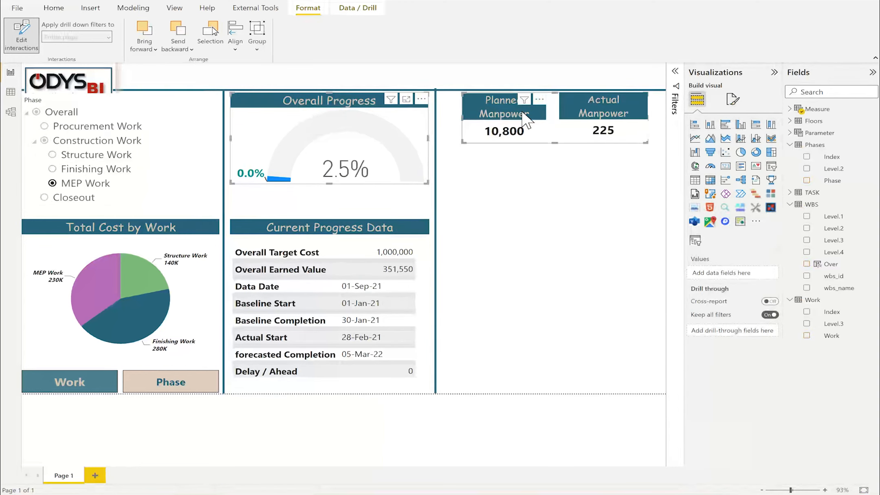
{"action": "left_click", "coordinate": [584, 114], "text": "ctrl"}
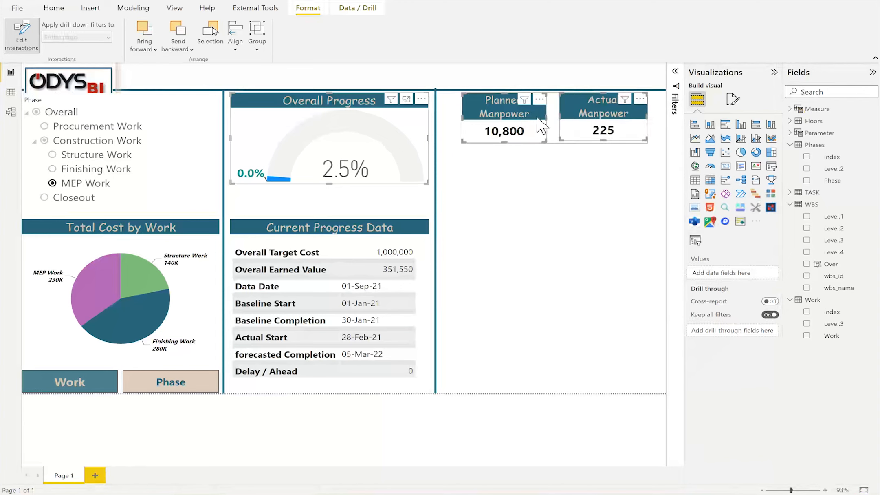
{"action": "left_click", "coordinate": [52, 10]}
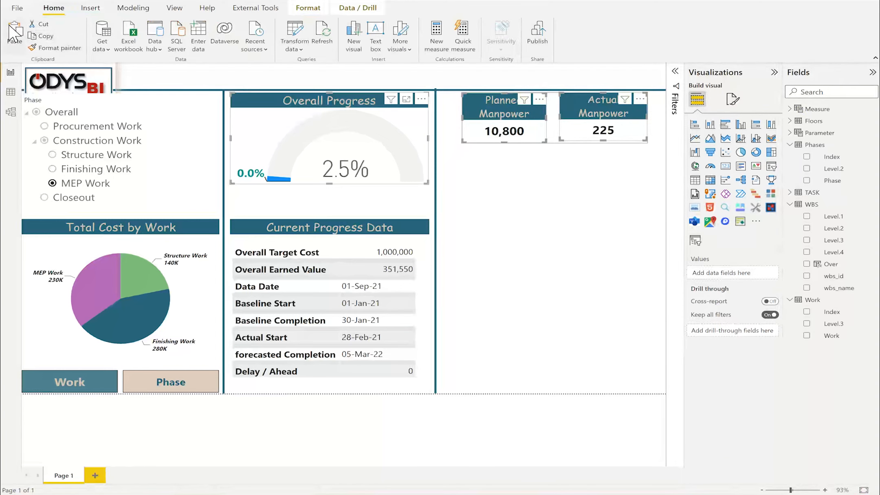
{"action": "left_click", "coordinate": [10, 26]}
Arrange the copied manpower cards side by side beneath the original cards, with the copied gauge below them
{"action": "left_click_drag", "start_coordinate": [359, 110], "coordinate": [575, 253]}
{"action": "left_click", "coordinate": [492, 224]}
{"action": "left_click_drag", "start_coordinate": [301, 220], "coordinate": [517, 192]}
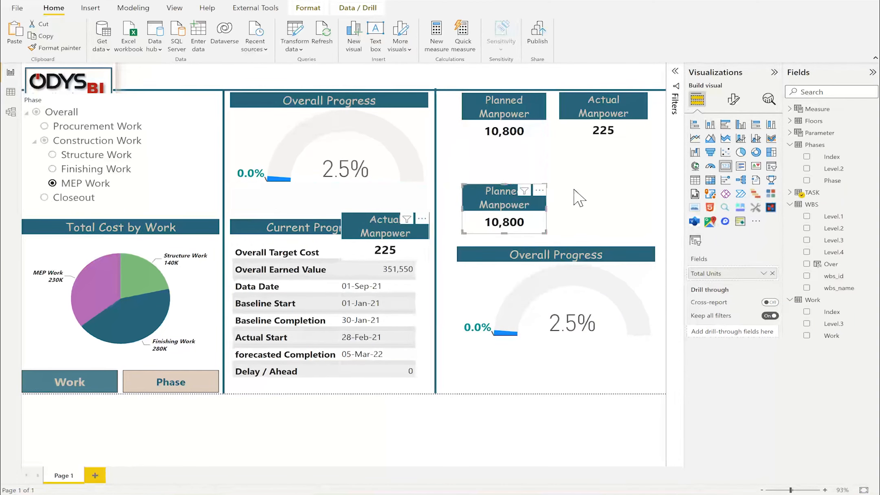
{"action": "left_click_drag", "start_coordinate": [387, 229], "coordinate": [603, 199]}
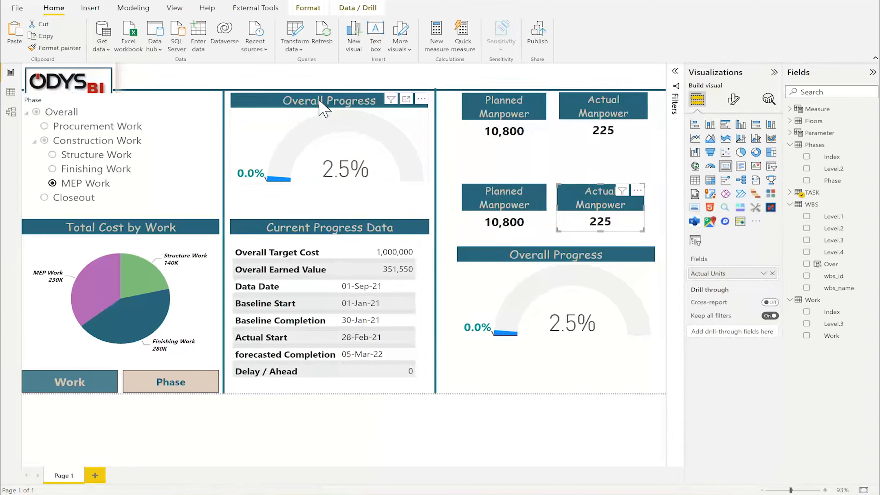
Set the slicer's interaction with the original Overall Progress gauge to None
{"action": "left_click", "coordinate": [520, 256]}
{"action": "left_click", "coordinate": [358, 118]}
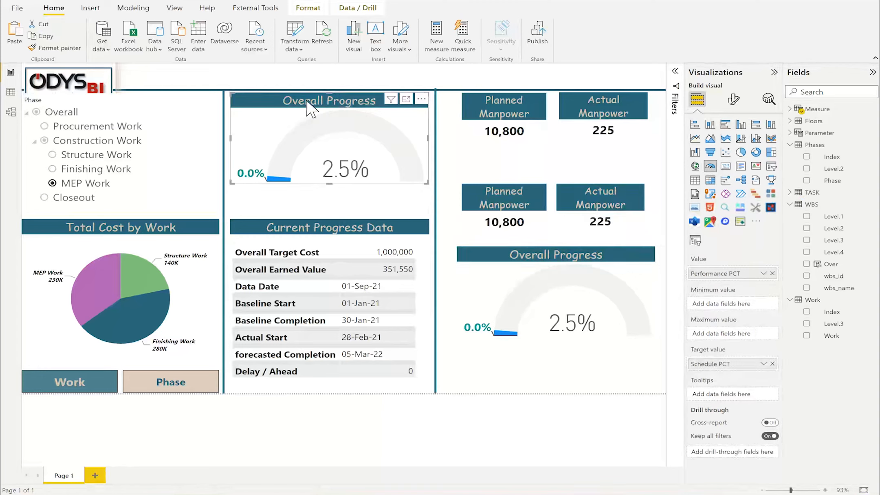
{"action": "left_click", "coordinate": [208, 136]}
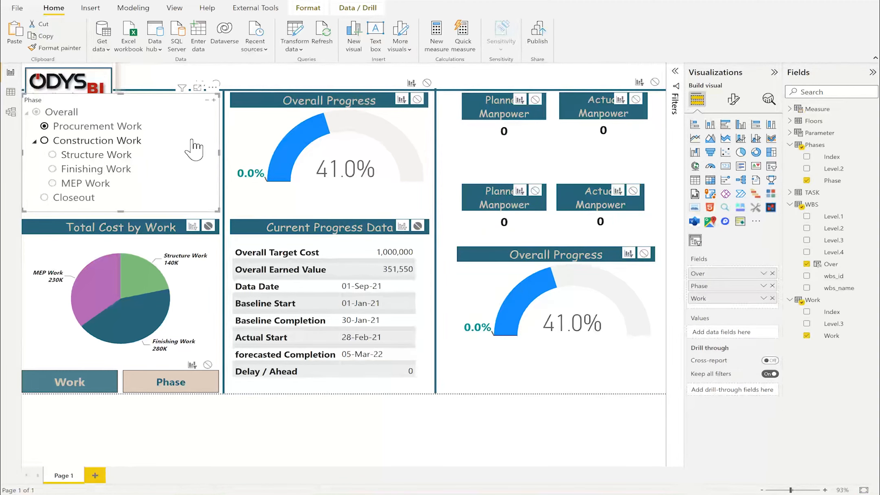
{"action": "left_click", "coordinate": [418, 100]}
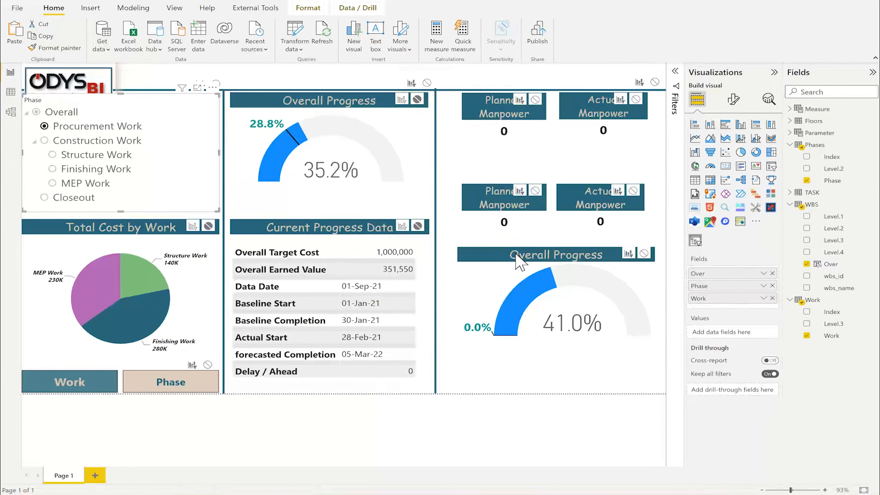
Retitle the copied gauge Current Progress and give its title a bright blue background
{"action": "left_click", "coordinate": [516, 256]}
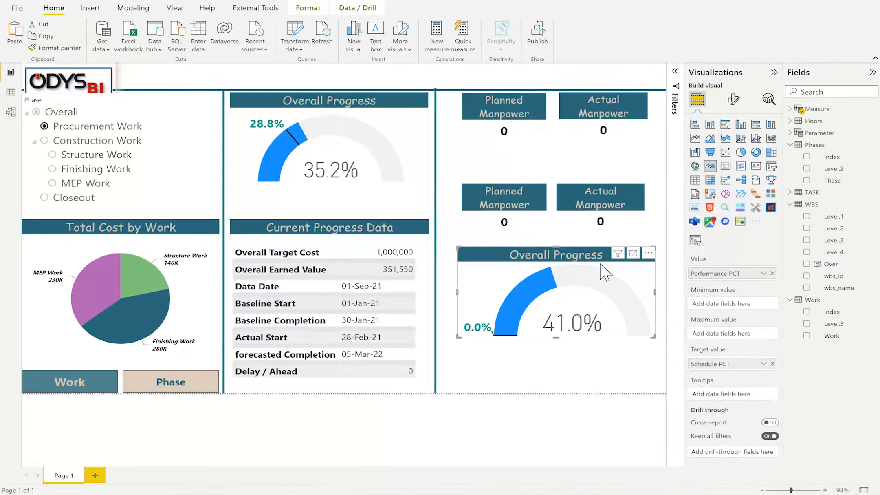
{"action": "left_click", "coordinate": [734, 99]}
{"action": "left_click", "coordinate": [732, 143]}
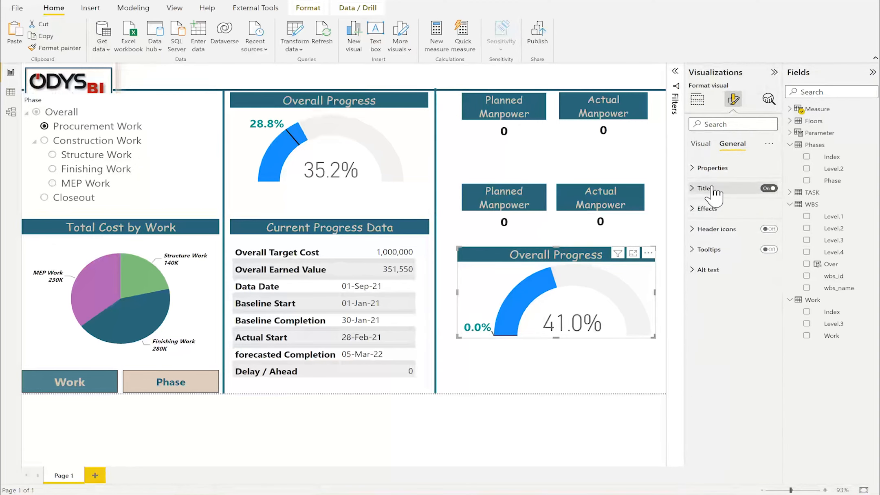
{"action": "left_click", "coordinate": [704, 187]}
{"action": "type", "text": "C"}
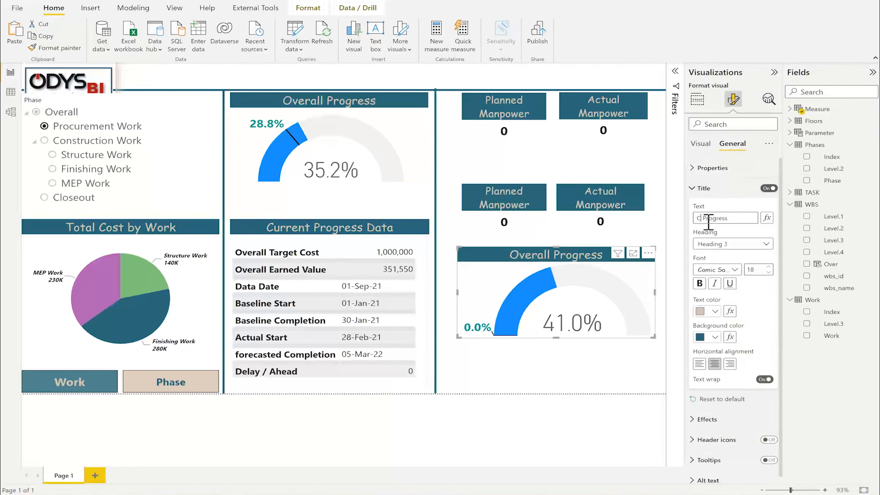
{"action": "type", "text": "urrent"}
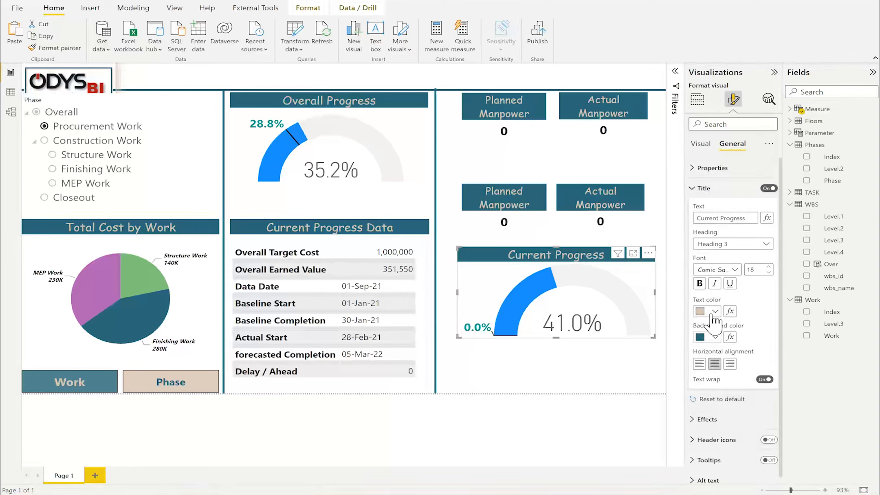
{"action": "left_click", "coordinate": [715, 337]}
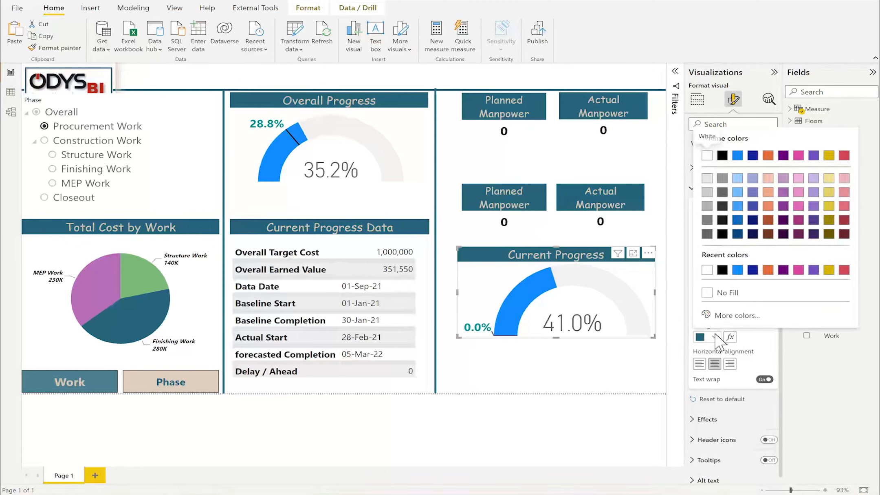
{"action": "left_click", "coordinate": [721, 273]}
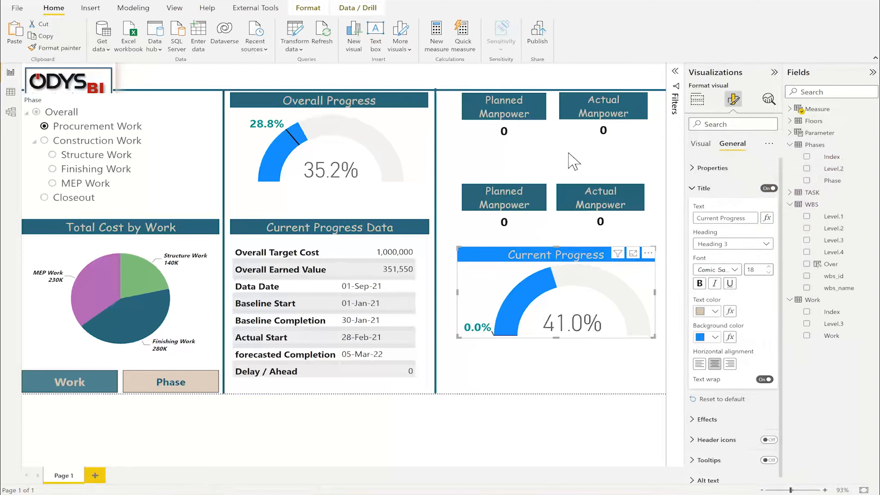
Filter by Construction Work and set the slicer's interaction to None for the lower Planned and Actual Manpower cards
{"action": "left_click", "coordinate": [515, 192]}
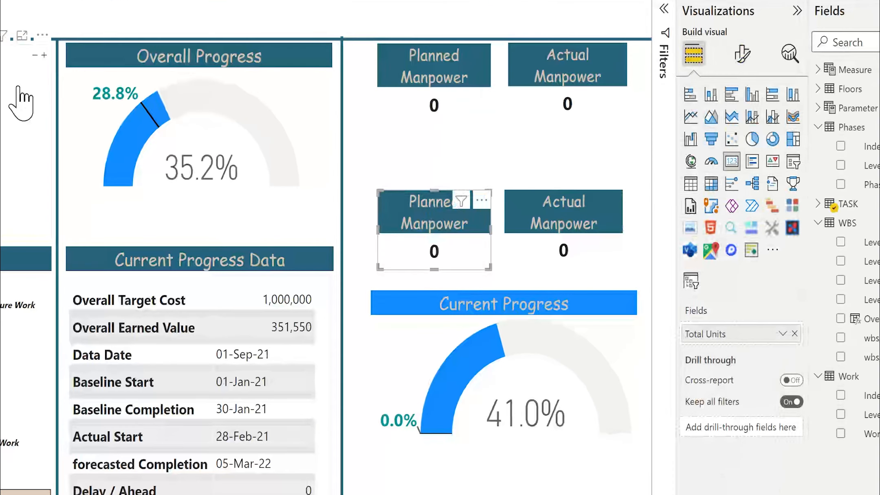
{"action": "left_click", "coordinate": [24, 130]}
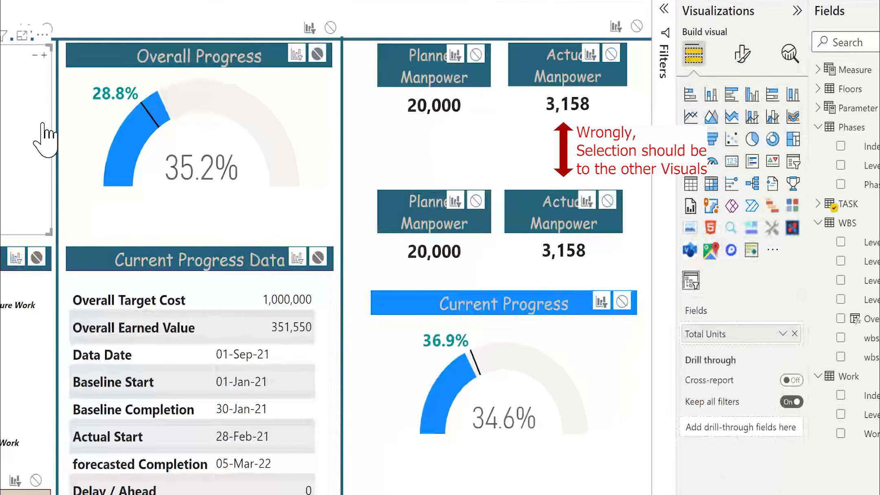
{"action": "left_click", "coordinate": [476, 201]}
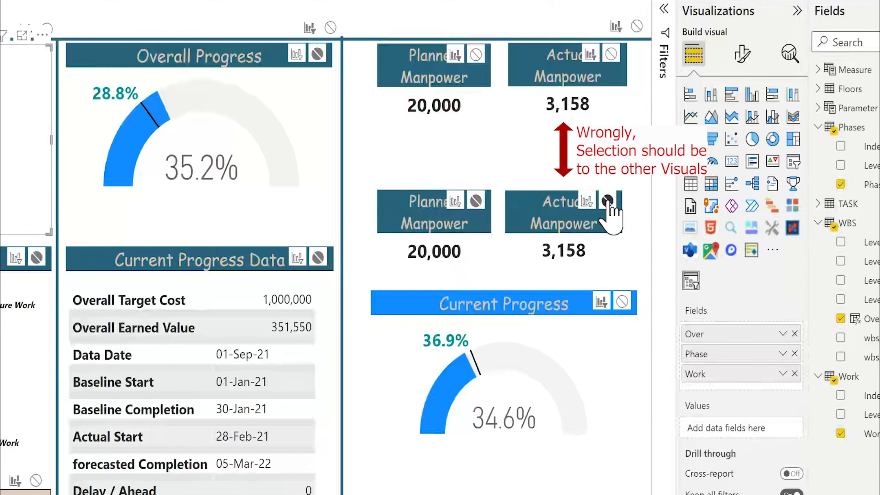
Give the titles of the lower Planned Manpower and Actual Manpower cards the same bright blue background
{"action": "left_click", "coordinate": [424, 202]}
{"action": "left_click", "coordinate": [529, 222], "text": "ctrl"}
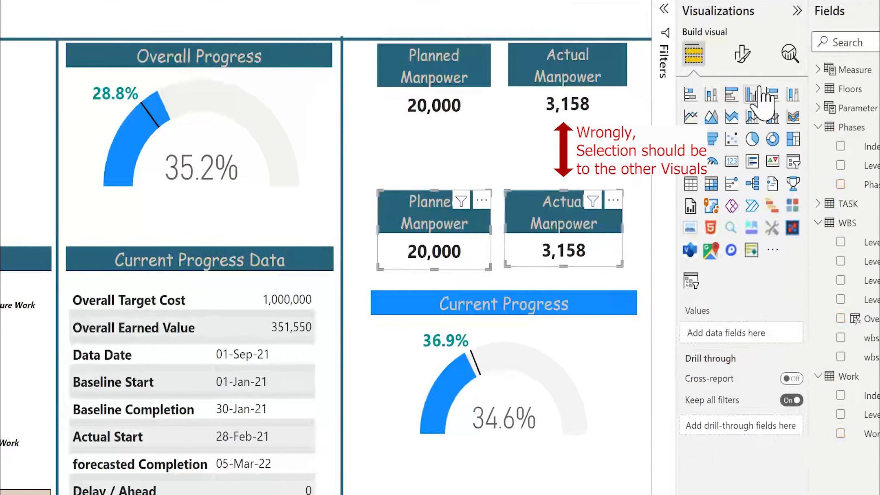
{"action": "left_click", "coordinate": [742, 55]}
{"action": "left_click", "coordinate": [740, 125]}
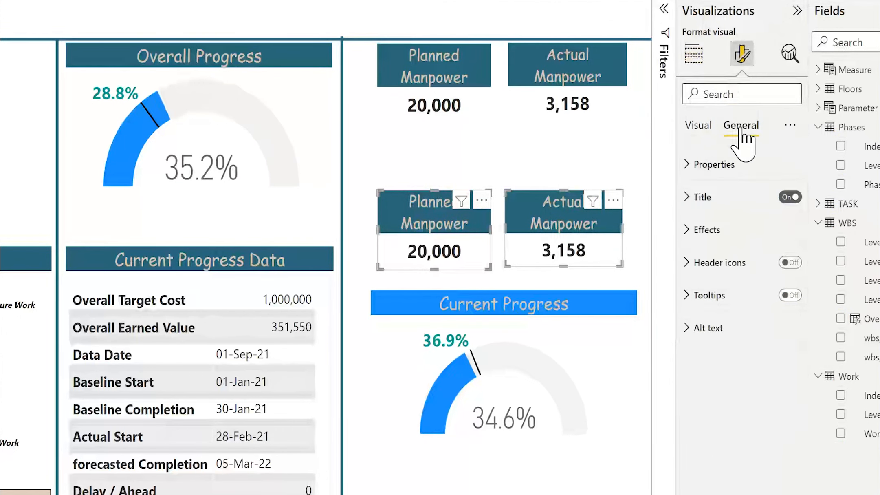
{"action": "left_click", "coordinate": [707, 197]}
{"action": "left_click", "coordinate": [717, 436]}
{"action": "left_click", "coordinate": [733, 329]}
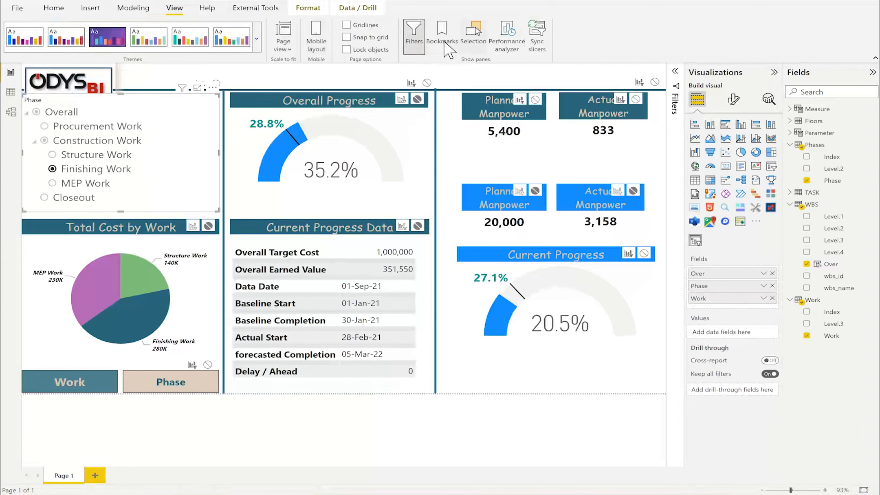
Show the bookmark and layer lists and move Overall Progress directly below Current Progress in the layer order
{"action": "left_click", "coordinate": [442, 37]}
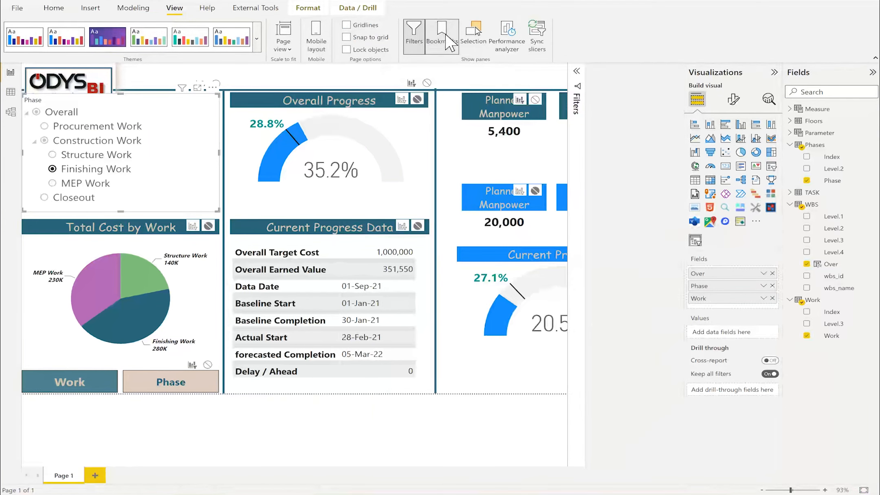
{"action": "left_click", "coordinate": [471, 39]}
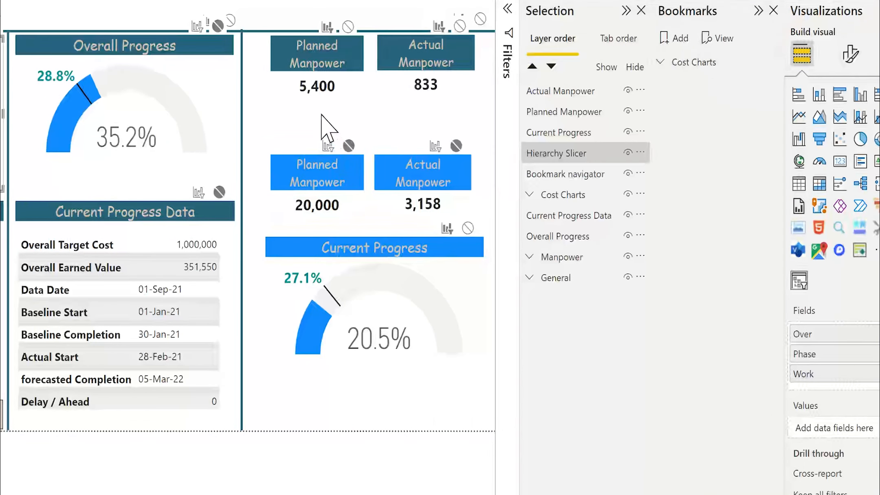
{"action": "left_click", "coordinate": [582, 110]}
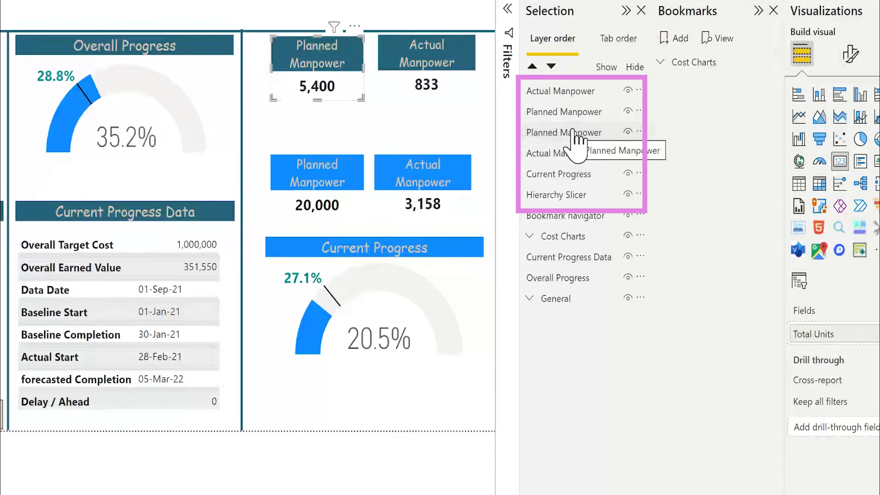
{"action": "left_click", "coordinate": [573, 131]}
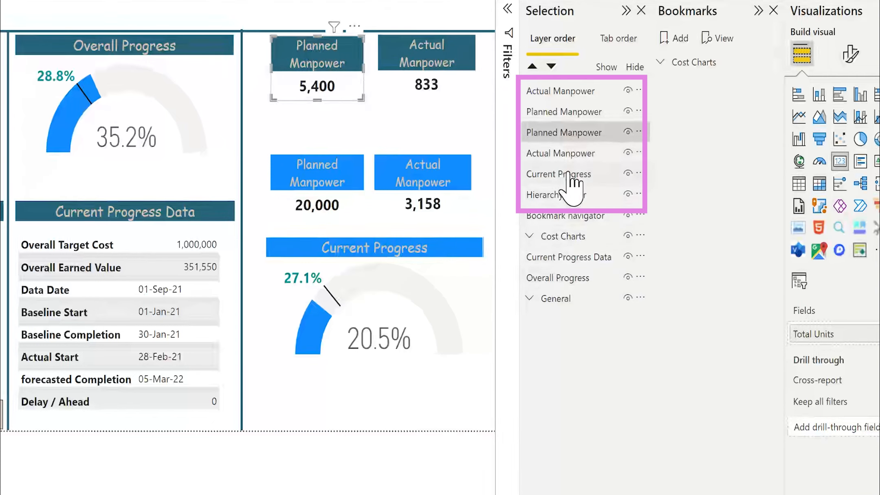
{"action": "left_click", "coordinate": [569, 175]}
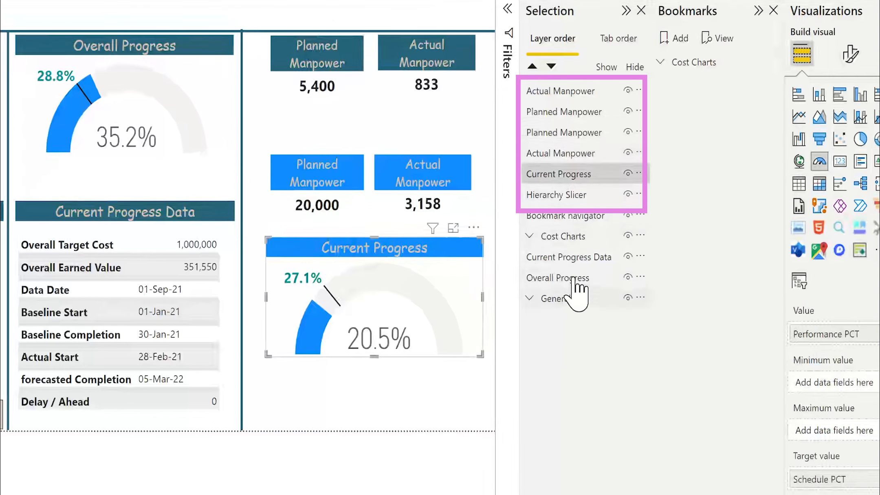
{"action": "left_click_drag", "start_coordinate": [574, 276], "coordinate": [570, 195]}
Add a bookmark named Overall and open its options
{"action": "left_click", "coordinate": [674, 37]}
{"action": "double_click", "coordinate": [688, 82]}
{"action": "type", "text": "O"}
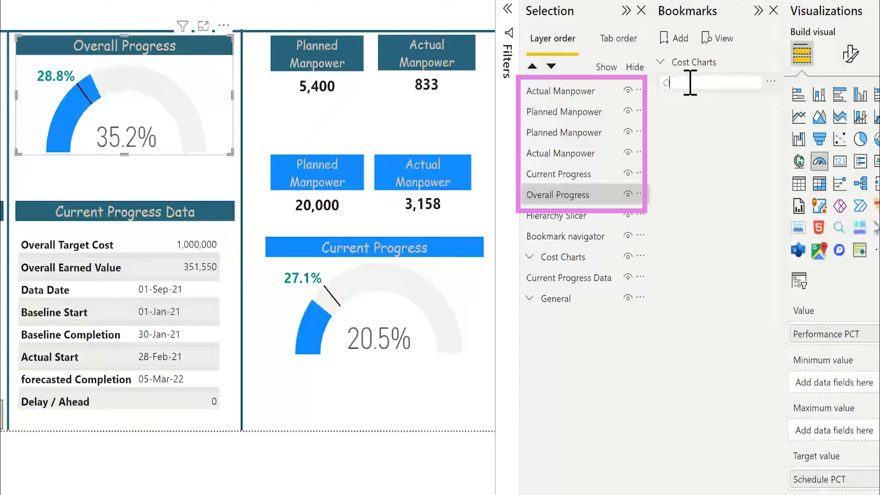
{"action": "type", "text": "verall"}
{"action": "key", "text": "Return"}
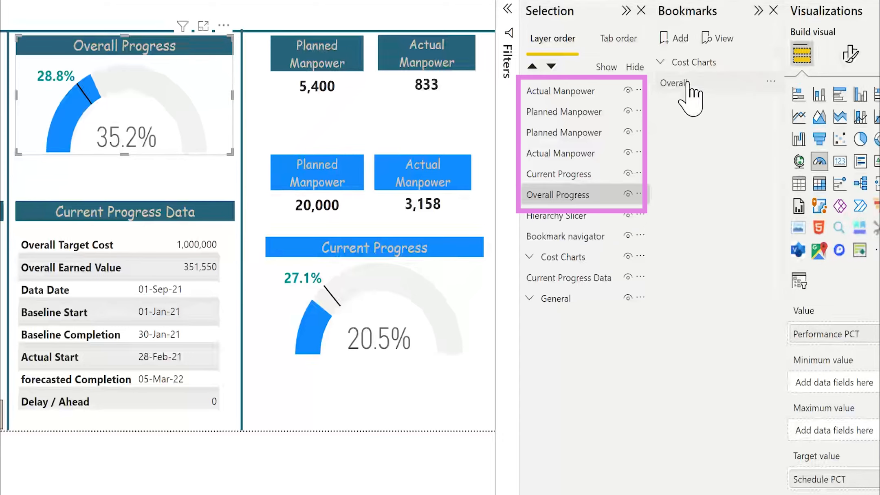
{"action": "left_click", "coordinate": [770, 83]}
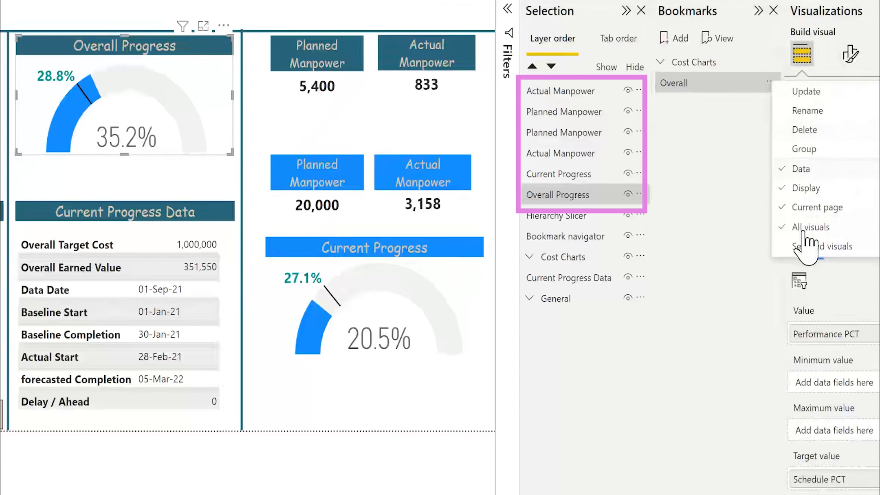